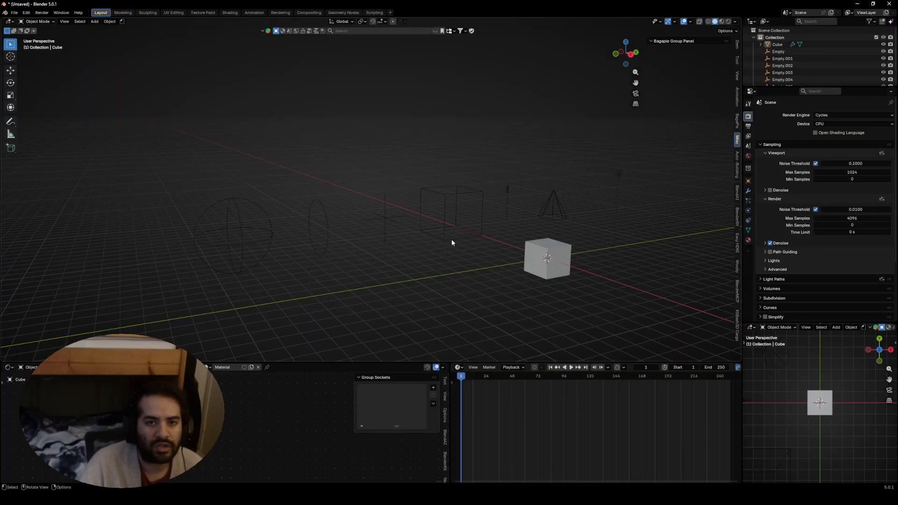
middle_click_drag(445, 241, 389, 179)
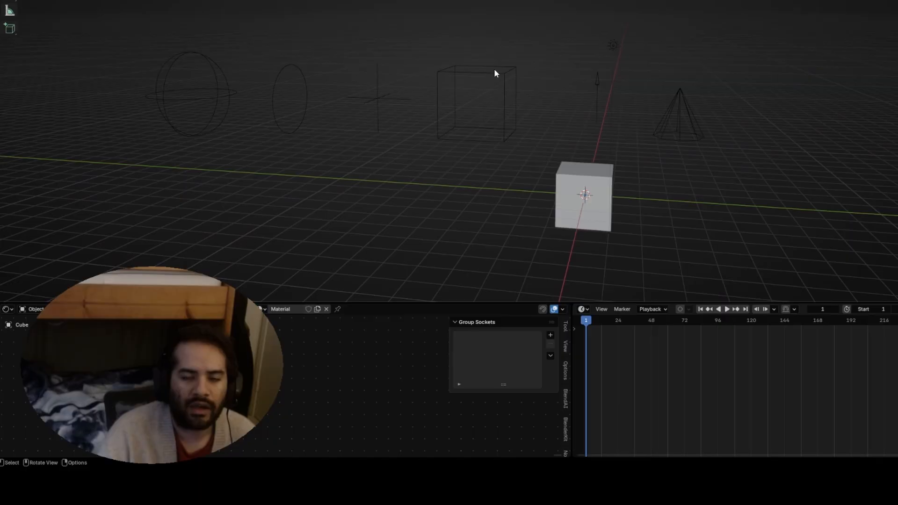
middle_click_drag(496, 73, 523, 55)
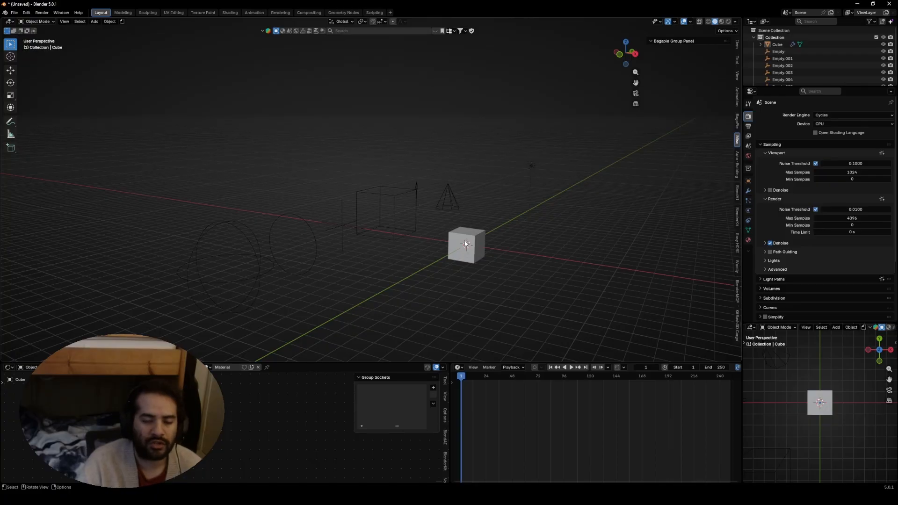
middle_click_drag(465, 244, 413, 253)
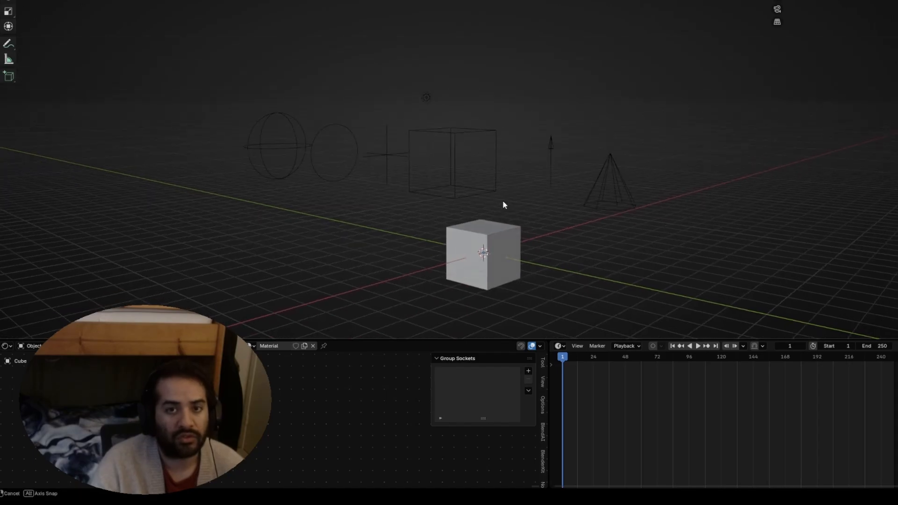
middle_click_drag(503, 204, 515, 201)
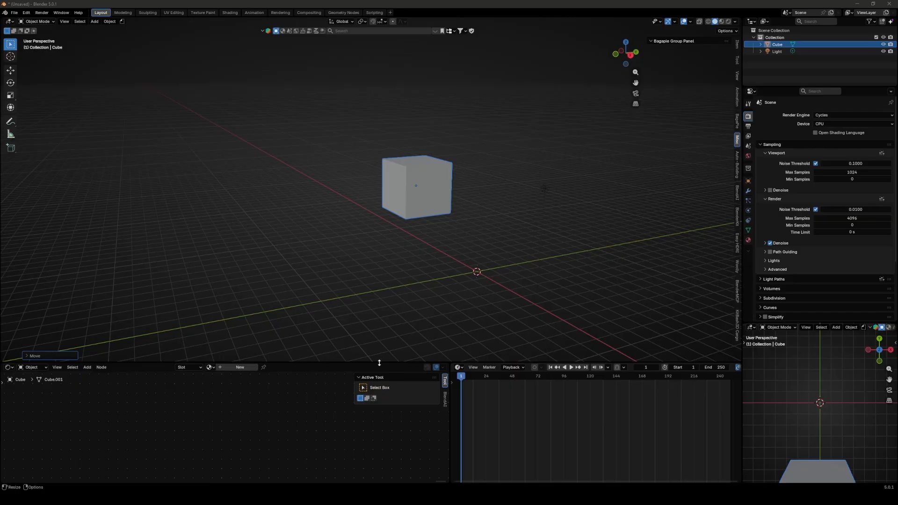
- Add a Plain Axes empty to the scene at the 3D cursor
middle_click_drag(437, 243, 402, 256)
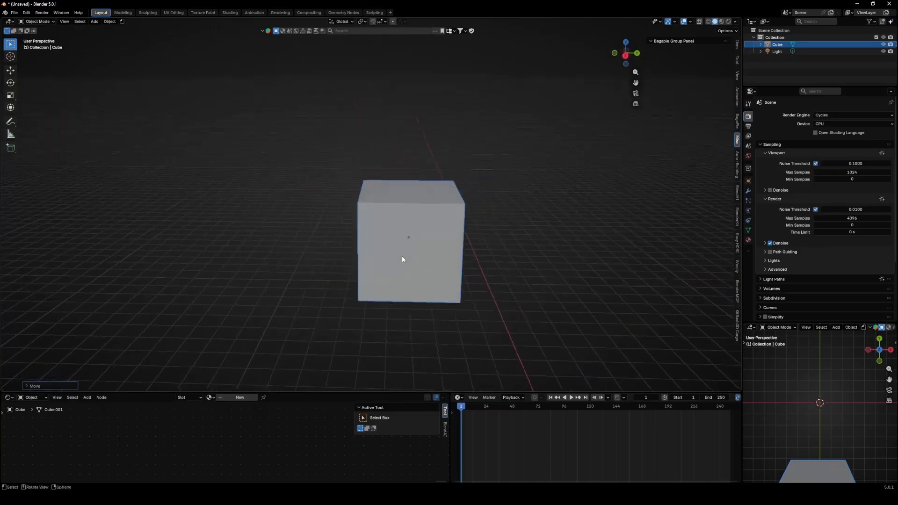
scroll(399, 248, "down", 4)
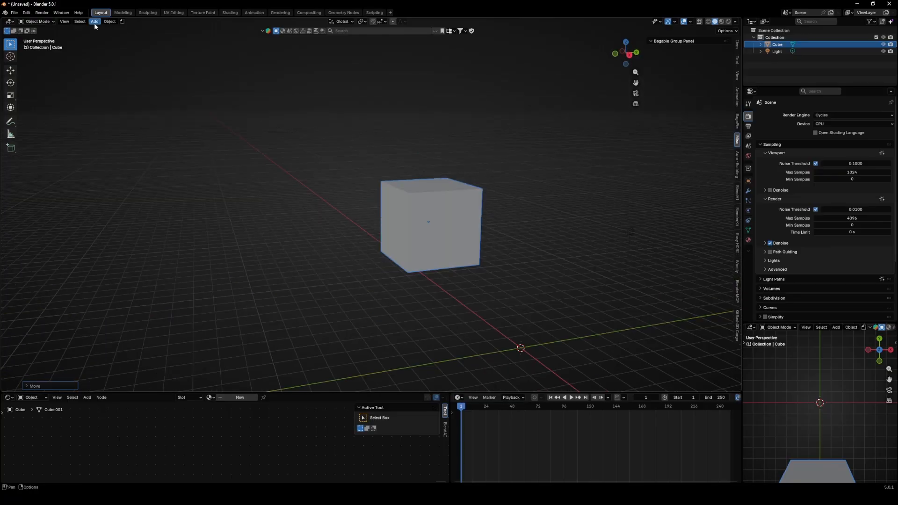
left_click(95, 22)
mouse_move(112, 105)
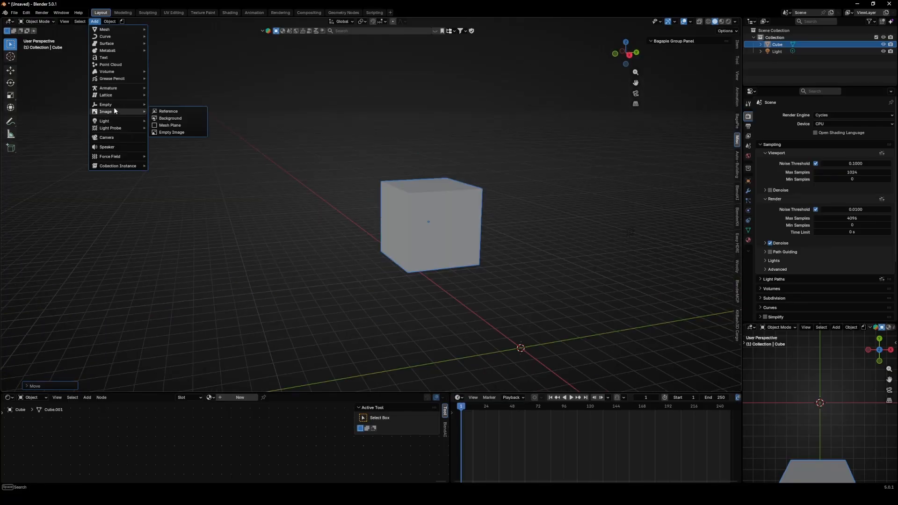
left_click(170, 104)
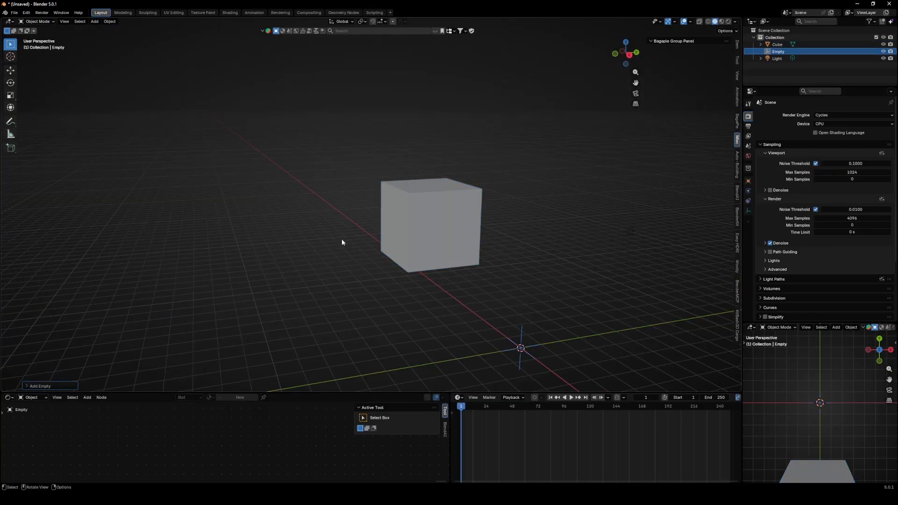
- Move the empty, scale it up, and reposition it beside the cube
key("g")
left_click(359, 235)
key("s")
left_click(510, 174)
middle_click_drag(483, 210, 461, 193)
key("g")
left_click(343, 152)
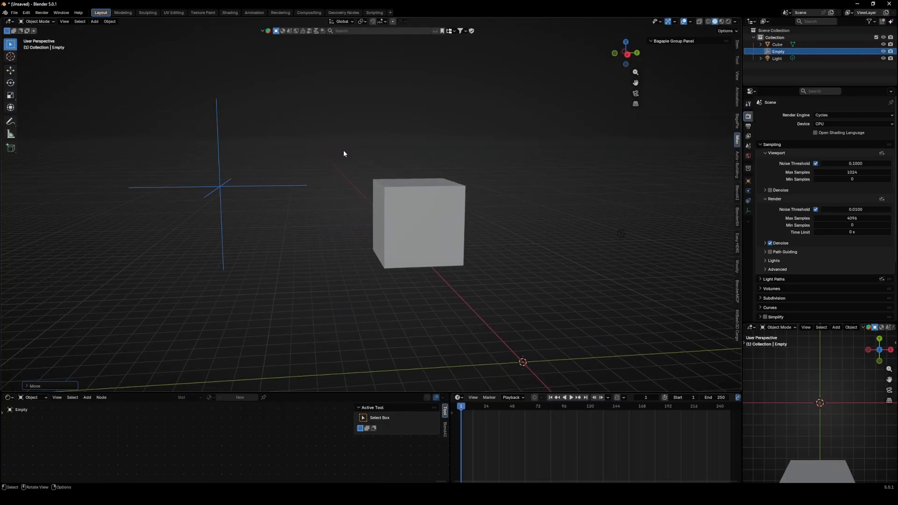
- Select the cube and then the empty, and parent the cube to the empty as an object parent
middle_click_drag(311, 154, 405, 183)
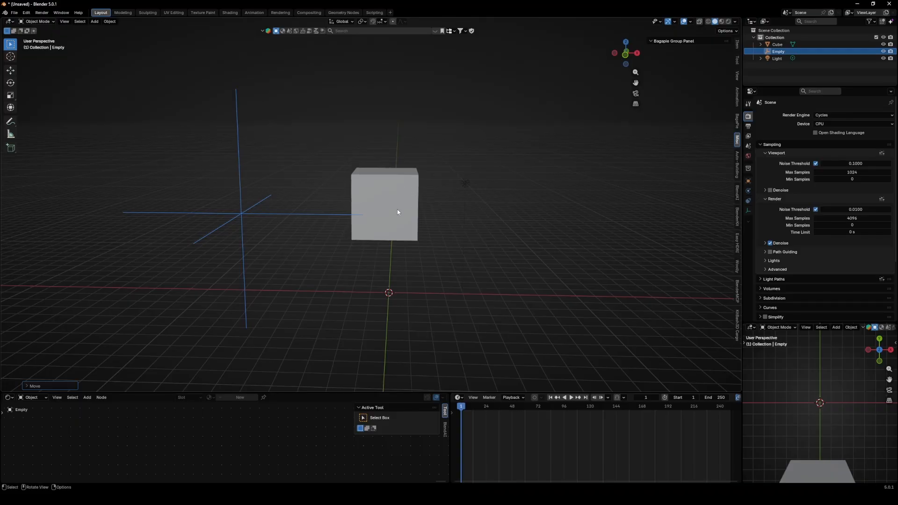
middle_click_drag(365, 205, 265, 221)
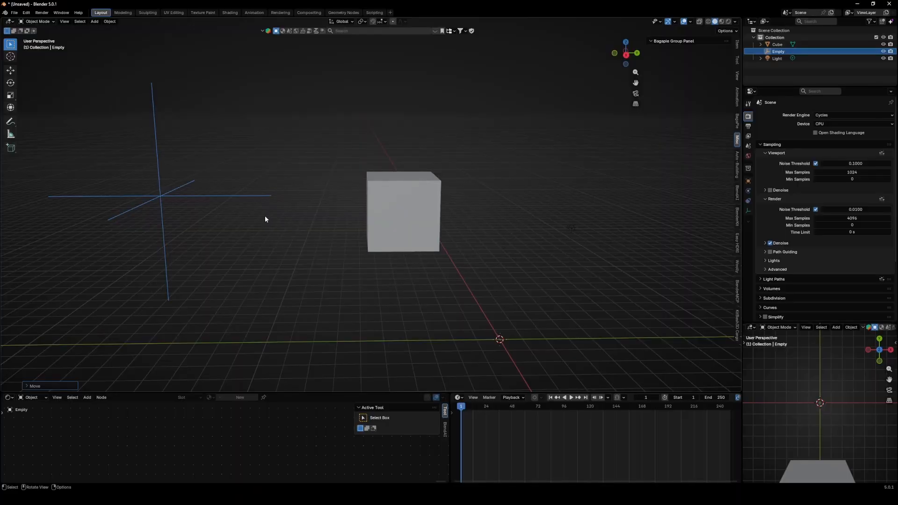
left_click(405, 195)
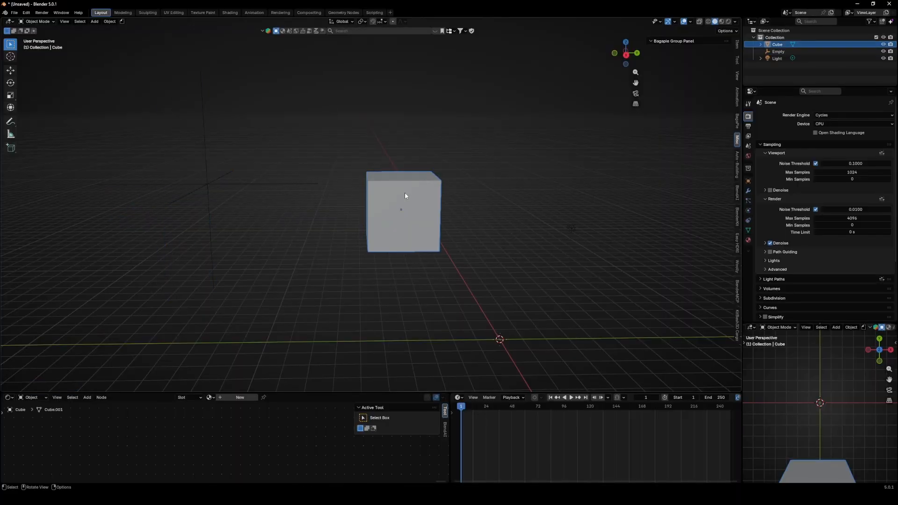
left_click(107, 21)
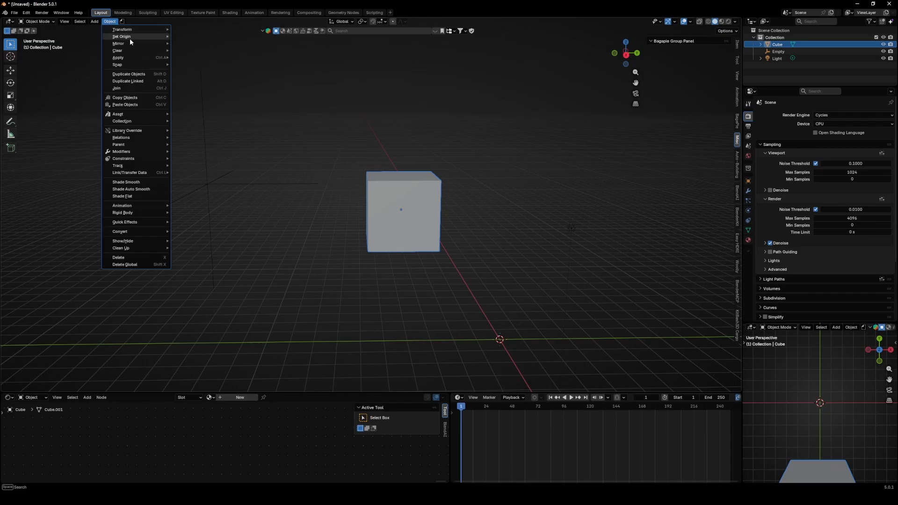
mouse_move(132, 144)
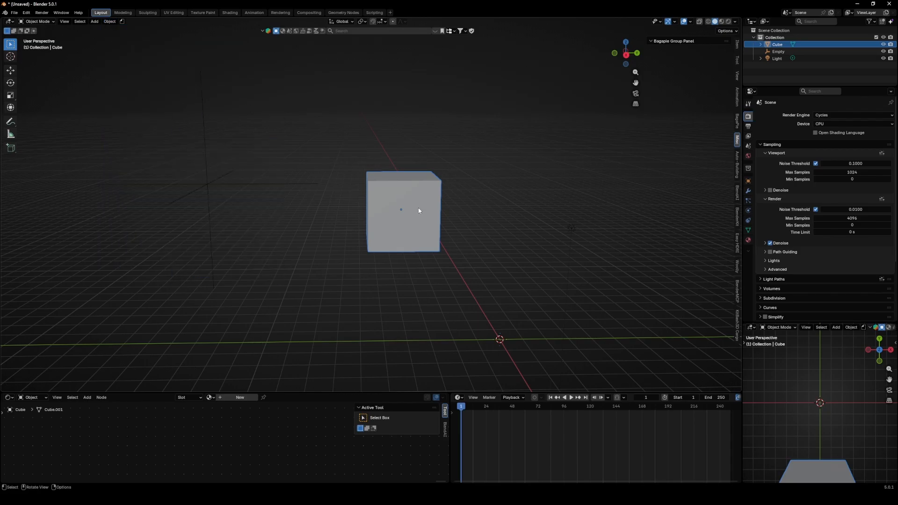
left_click(206, 184, "shift")
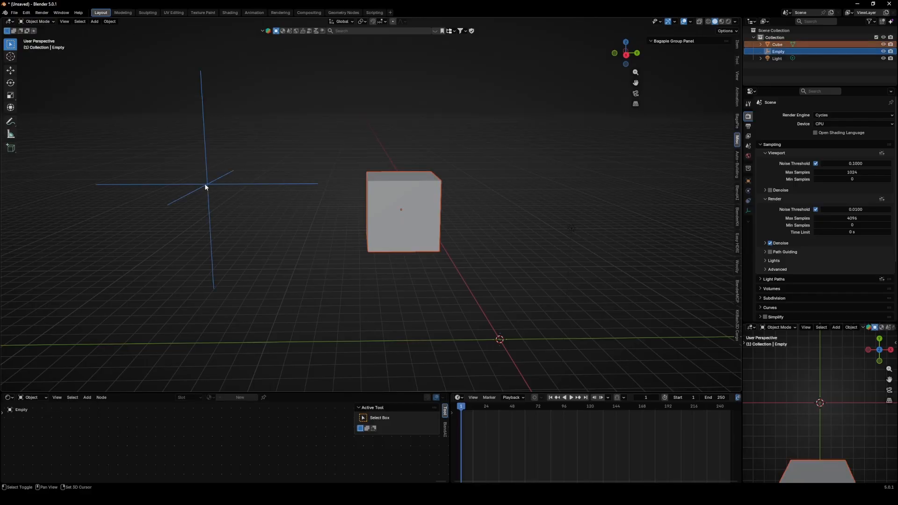
right_click(282, 192)
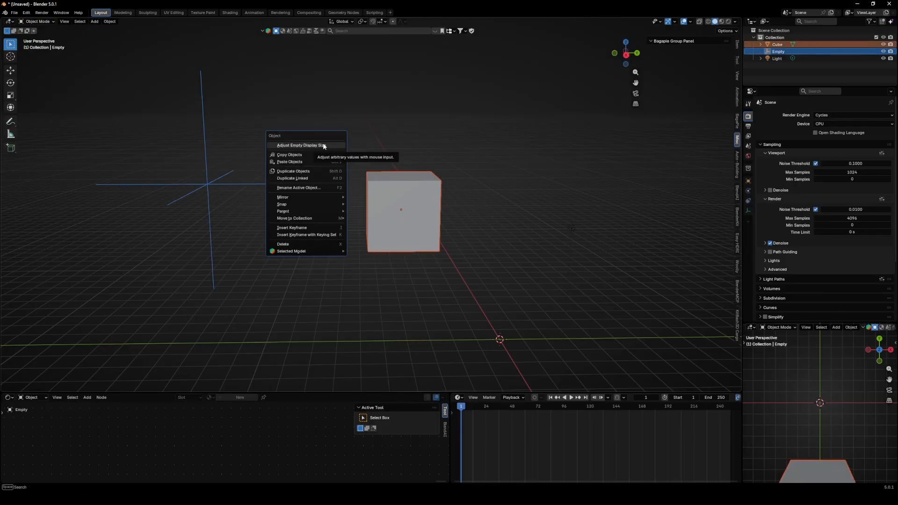
left_click(110, 21)
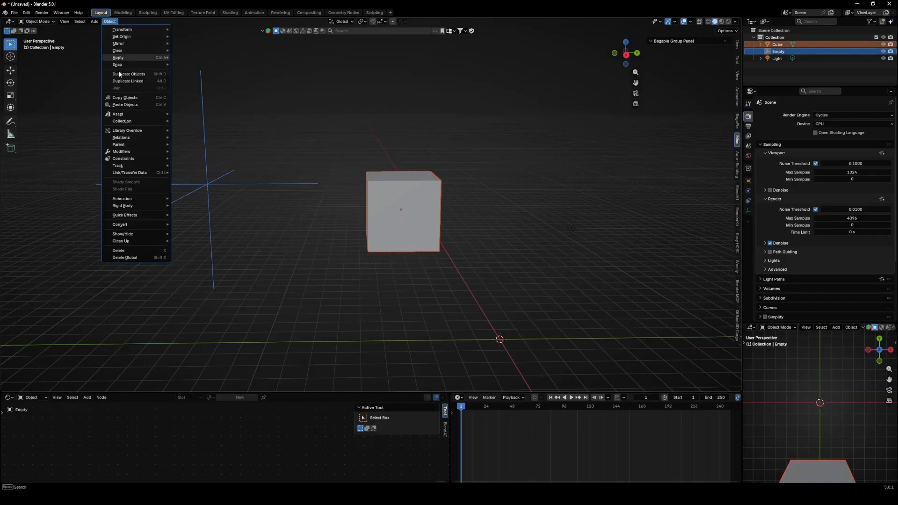
mouse_move(137, 144)
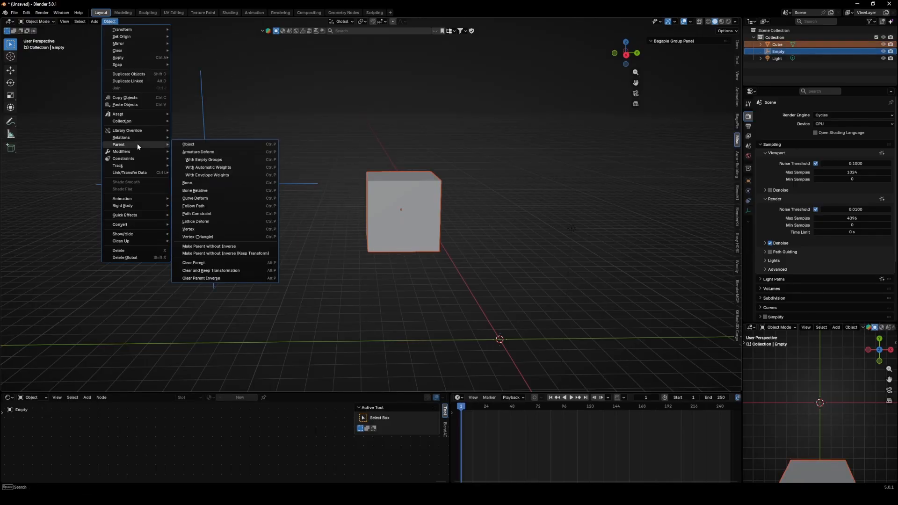
left_click(205, 145)
- Select the empty, move it, and scale it to about 0.65 so the parented cube follows
left_click(415, 214)
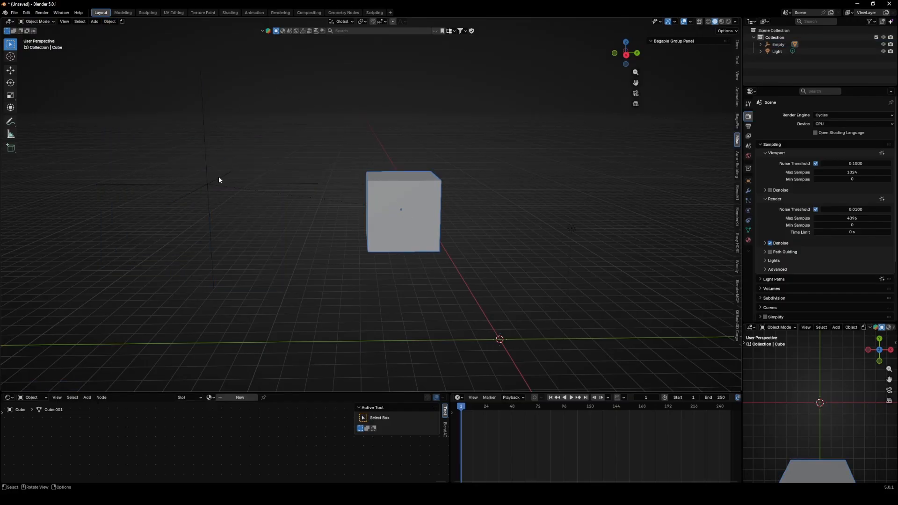
left_click(202, 192)
key("g")
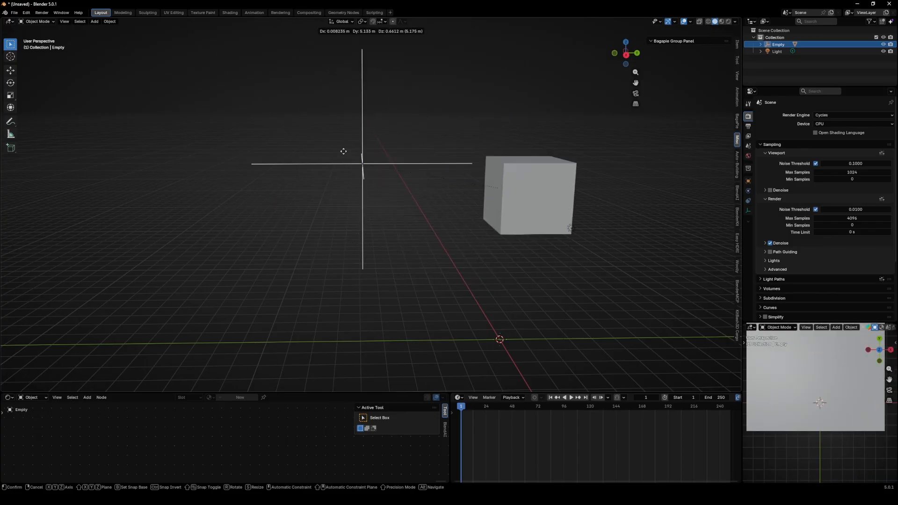
left_click(300, 196)
middle_click_drag(301, 196, 339, 200)
key("s")
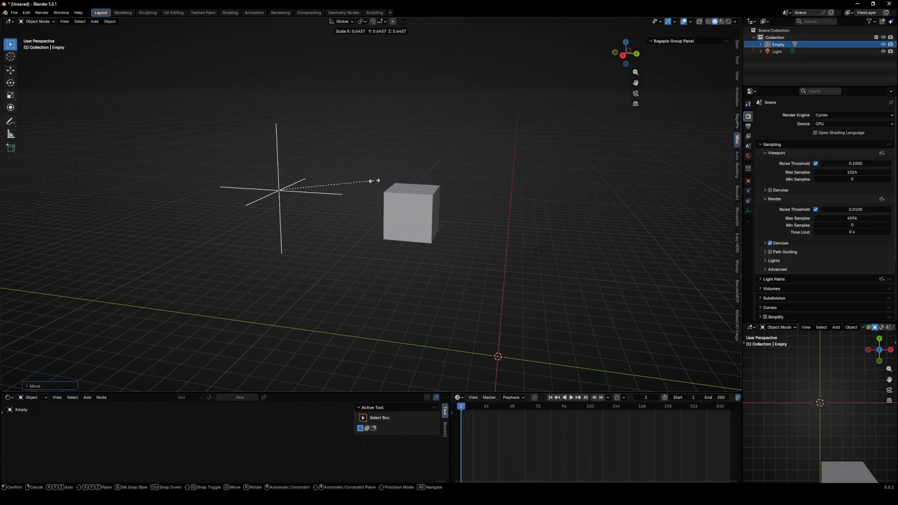
left_click(379, 182)
- Duplicate the cube and move the copy away from the original
middle_click_drag(380, 182, 465, 215)
left_click(465, 216)
key("shift+d")
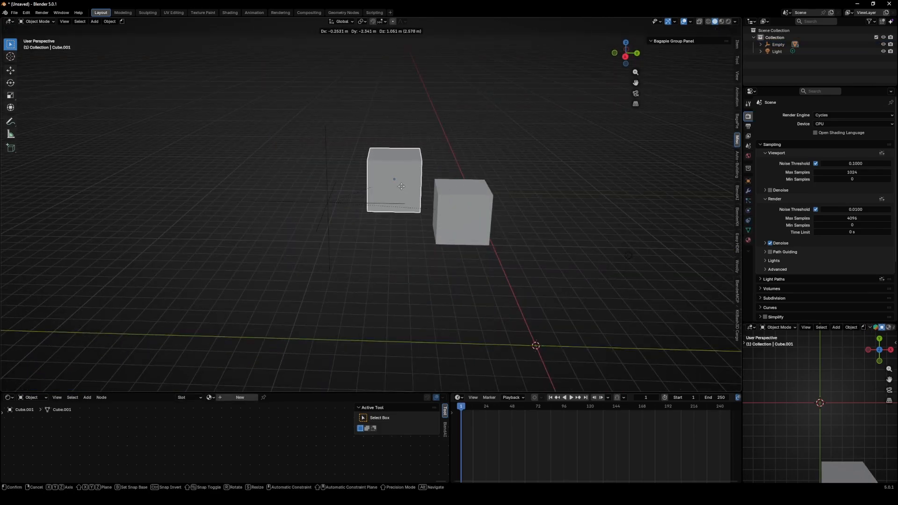
left_click(266, 184)
middle_click_drag(267, 183, 296, 187)
key("g")
left_click(237, 224)
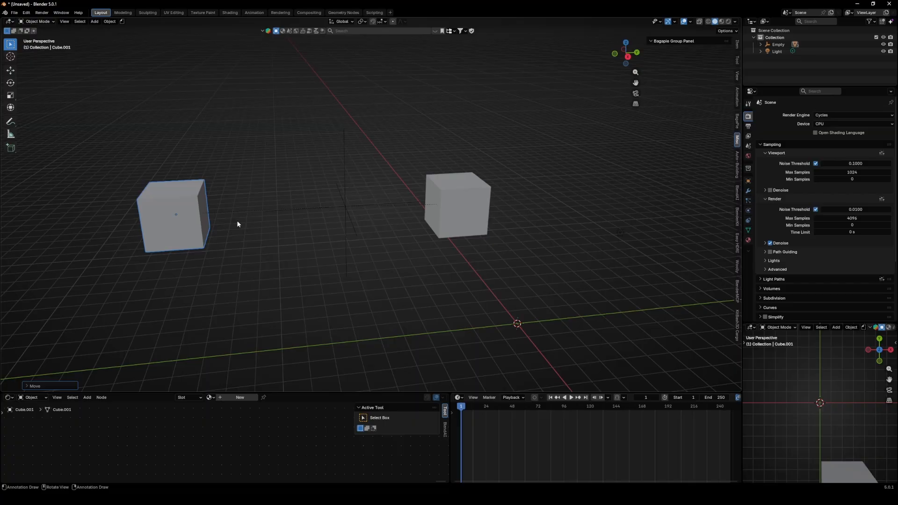
- Select the empty and move it to a new position between the two cubes
left_click(347, 206)
key("g")
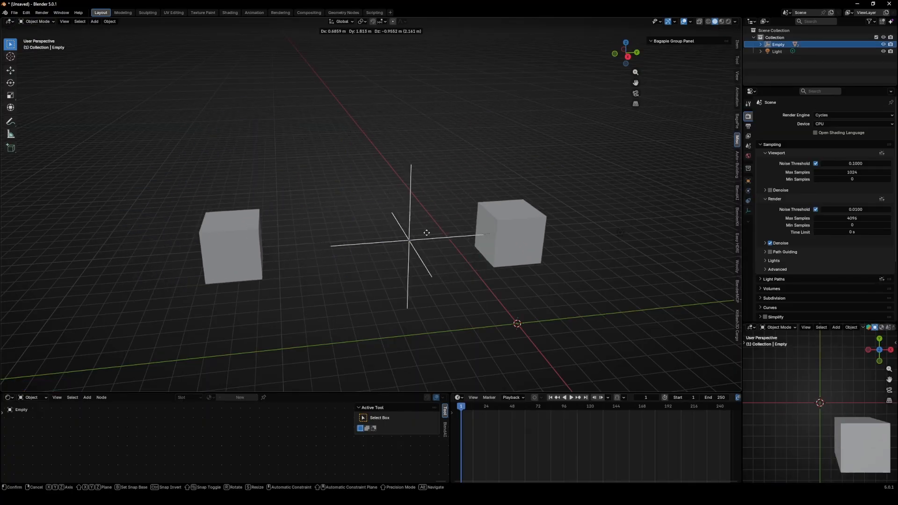
left_click(454, 198)
middle_click_drag(453, 199, 348, 204)
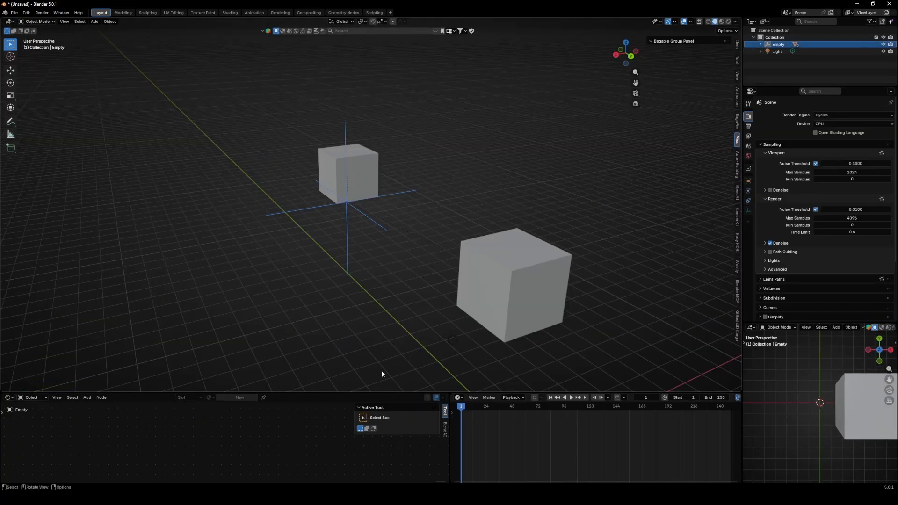
- Enlarge the timeline area upward and widen it across the bottom of the window
left_click_drag(382, 392, 381, 240)
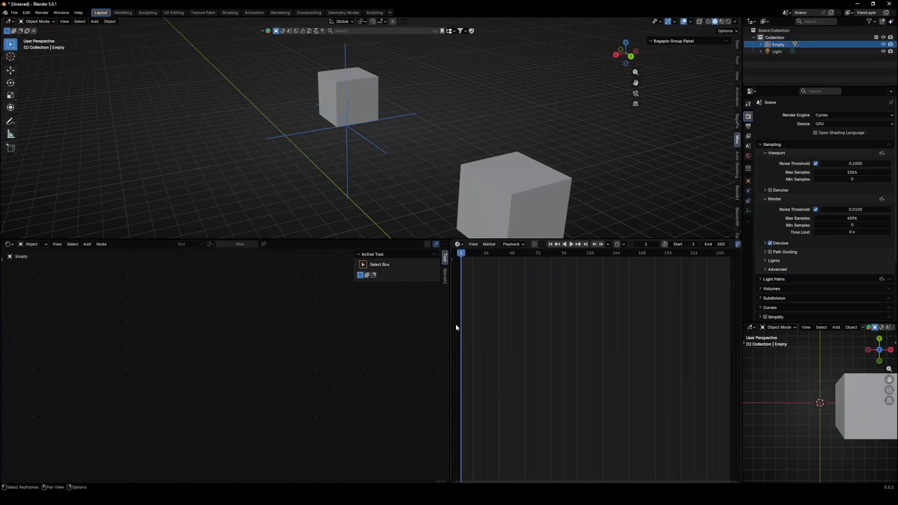
left_click_drag(452, 327, 212, 327)
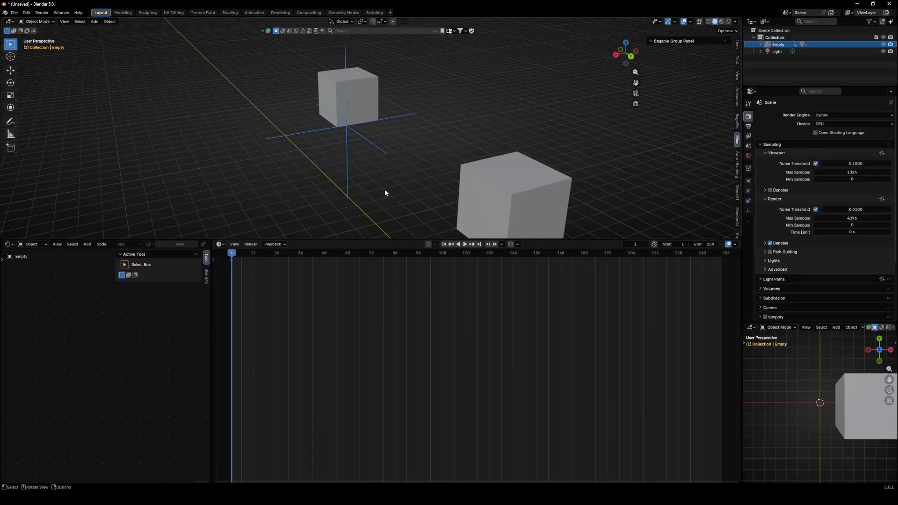
- Go to frame 95, move the empty to a new position, and insert a keyframe
middle_click_drag(387, 193, 356, 225)
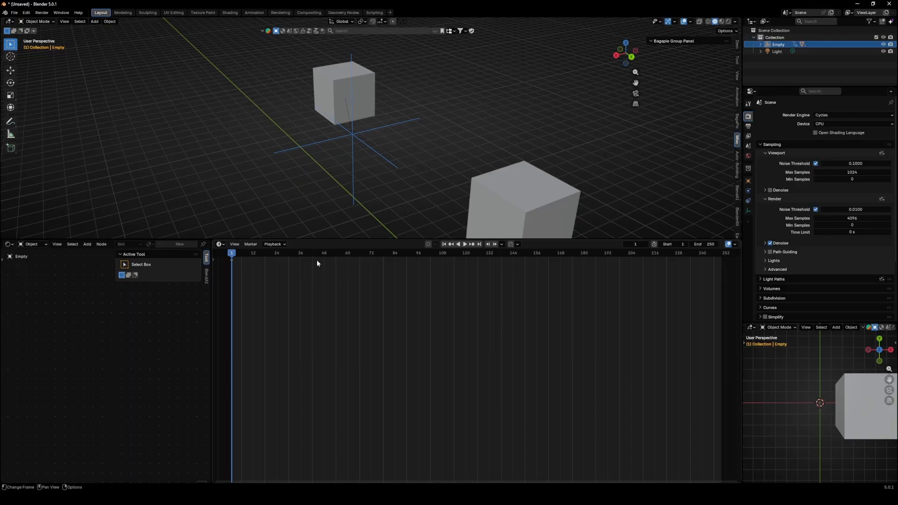
left_click_drag(351, 256, 416, 253)
middle_click_drag(443, 149, 390, 141)
key("g")
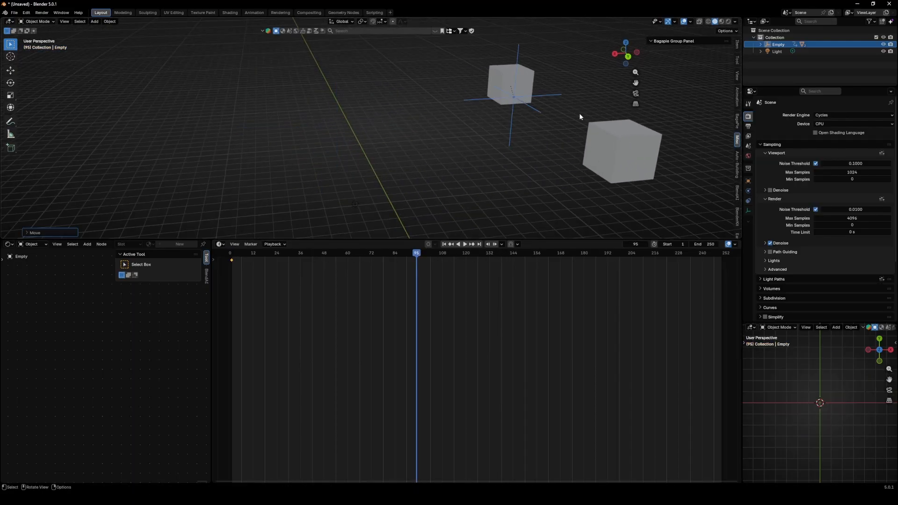
left_click(580, 113)
key("i")
- Scrub the timeline to preview the empty's animation
left_click_drag(268, 260, 374, 260)
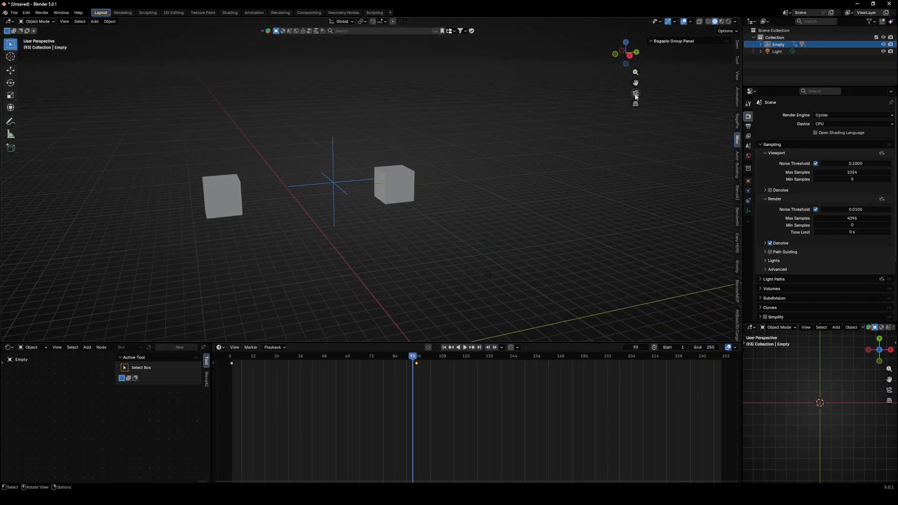
mouse_move(446, 216)
middle_mouse_down()
mouse_move(450, 229)
mouse_move(472, 217)
mouse_move(435, 220)
middle_mouse_up()
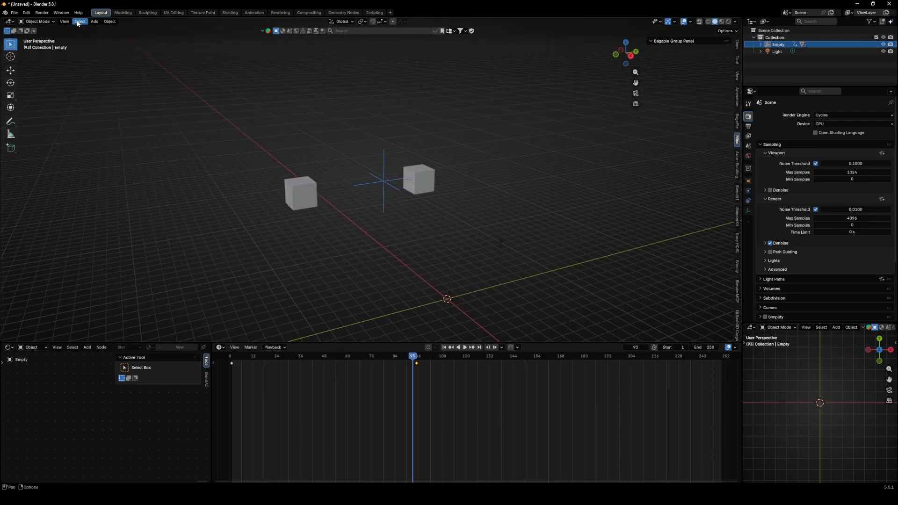
- Add a camera to the scene
left_click(94, 22)
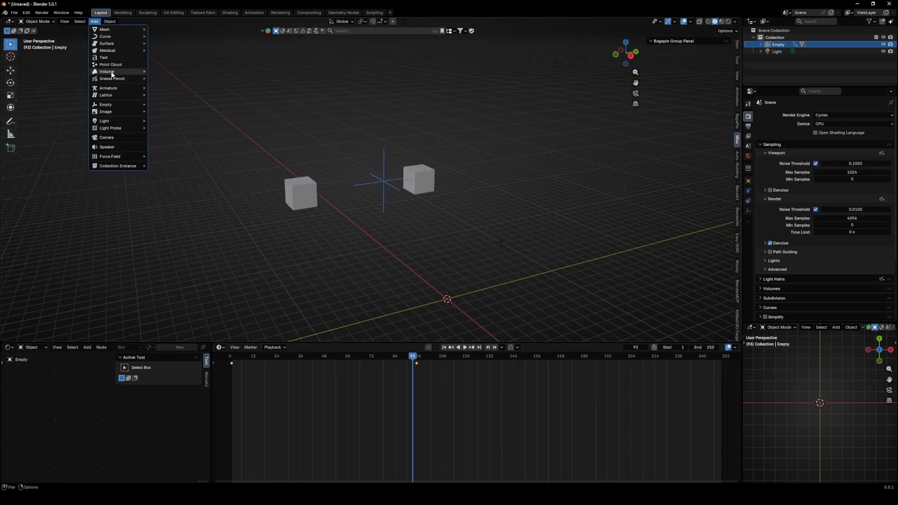
left_click(111, 139)
middle_click_drag(352, 244, 390, 236)
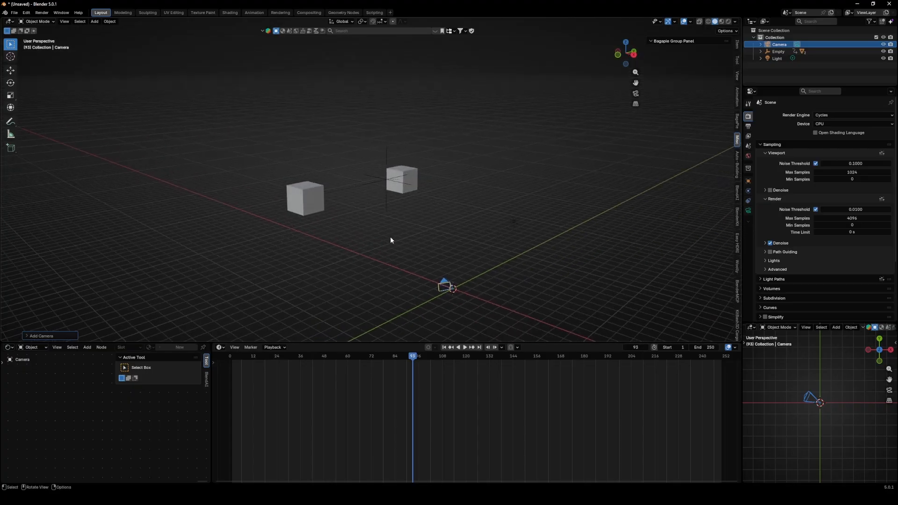
- Move the camera up, scale it to about 4.46, and reposition it near the cubes
key("g")
left_click(391, 188)
key("s")
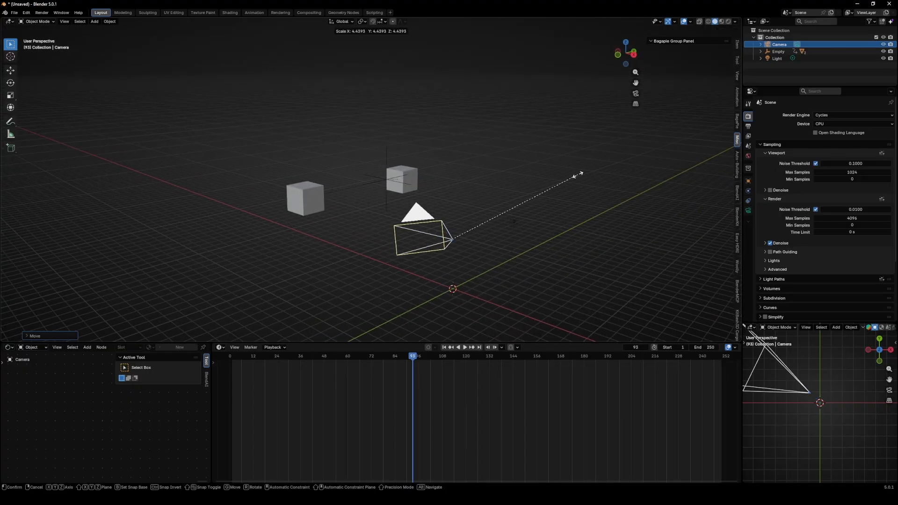
left_click(577, 176)
middle_click_drag(578, 176, 475, 217)
key("g")
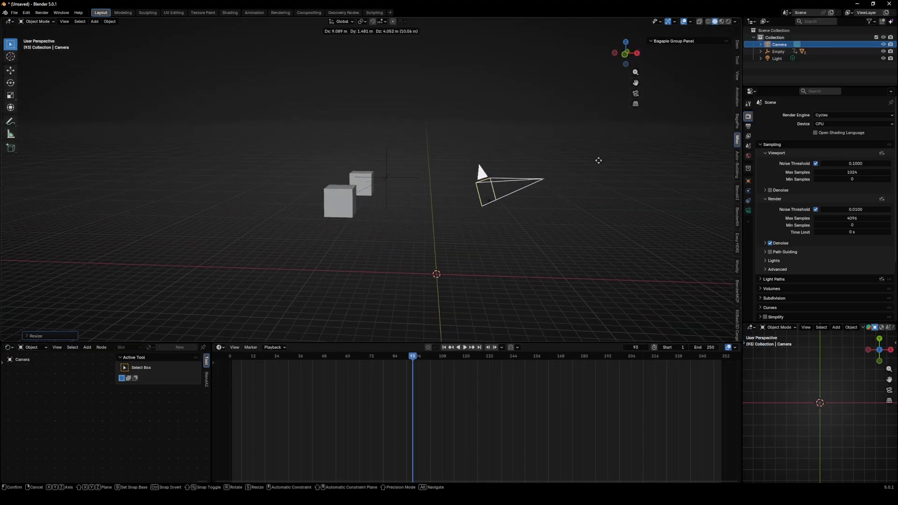
left_click(563, 182)
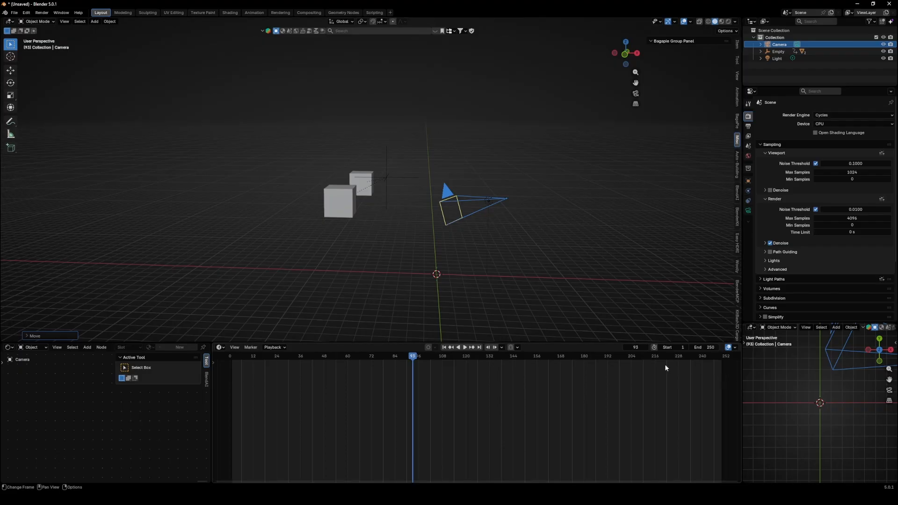
- Switch the timeline area to a 3D Viewport editor
left_click(221, 348)
left_click(242, 367)
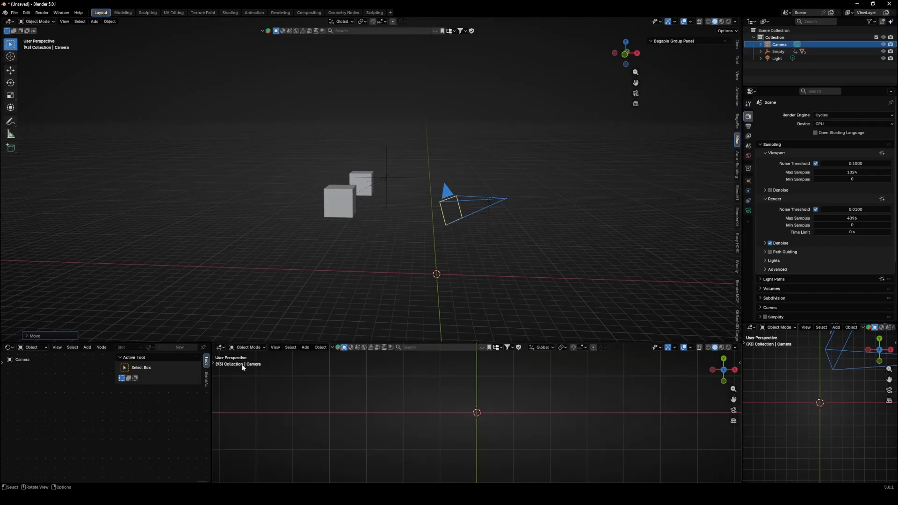
- Switch the lower 3D viewport to the camera view and enlarge that area
left_click(734, 410)
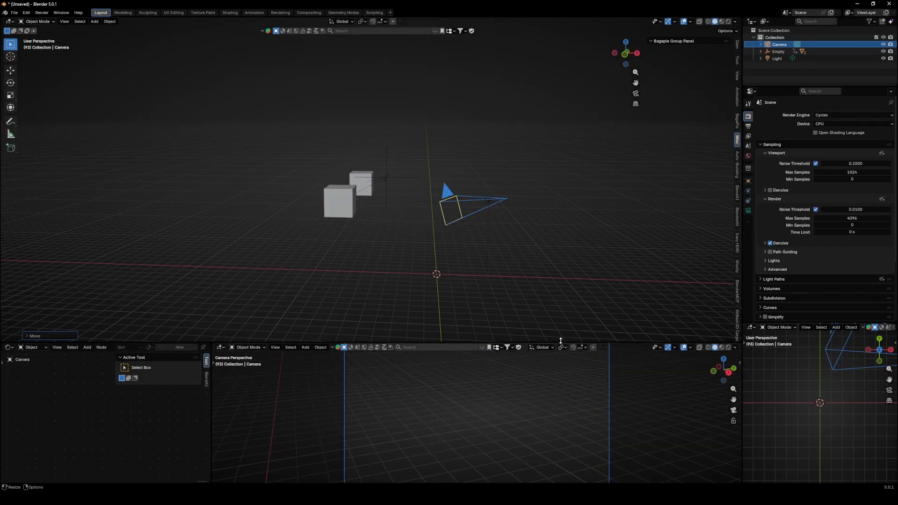
left_click_drag(550, 342, 551, 239)
scroll(538, 312, "up", 2)
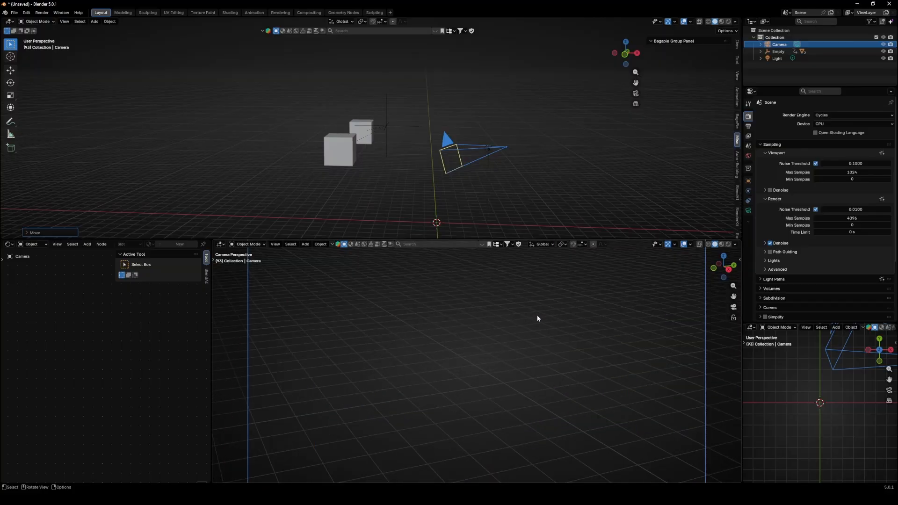
- Rotate and move the camera so both cubes are framed in the camera view
middle_click_drag(537, 315, 679, 307, "shift")
left_click(734, 307)
key("r")
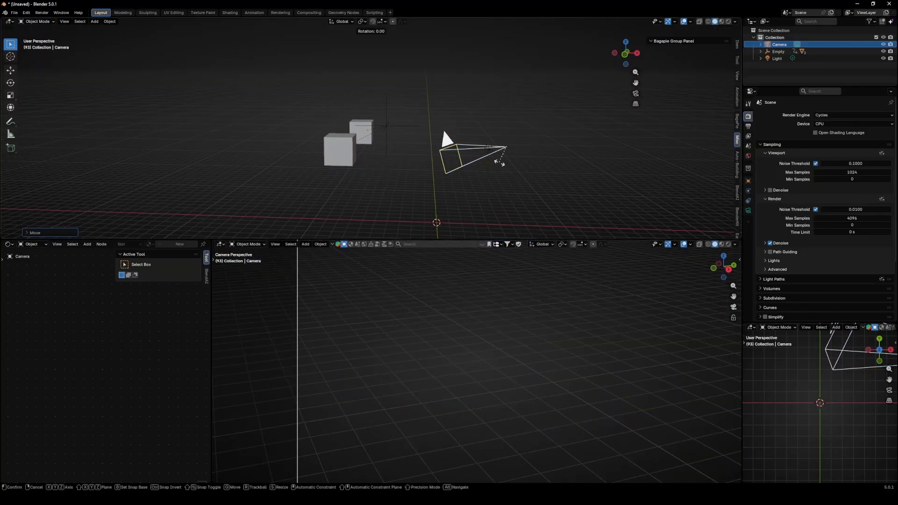
left_click(494, 160)
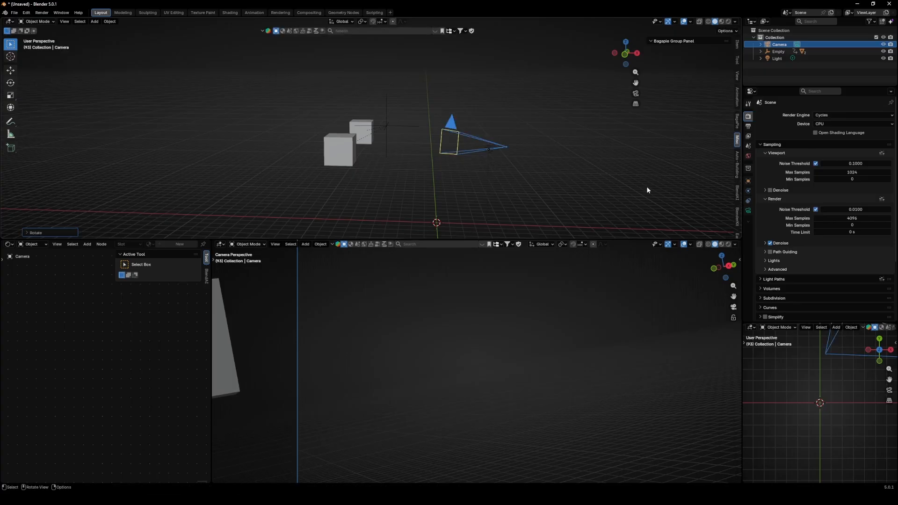
key("r")
left_click(602, 124)
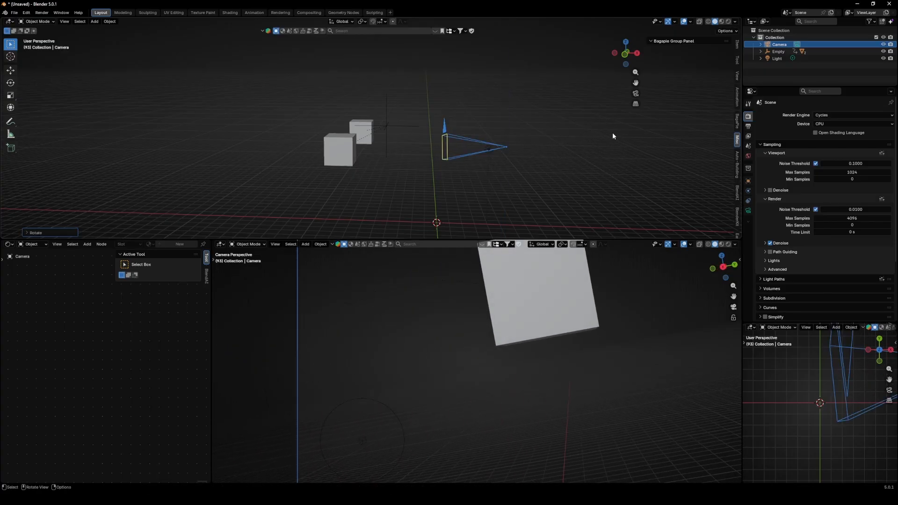
key("r")
left_click(618, 326)
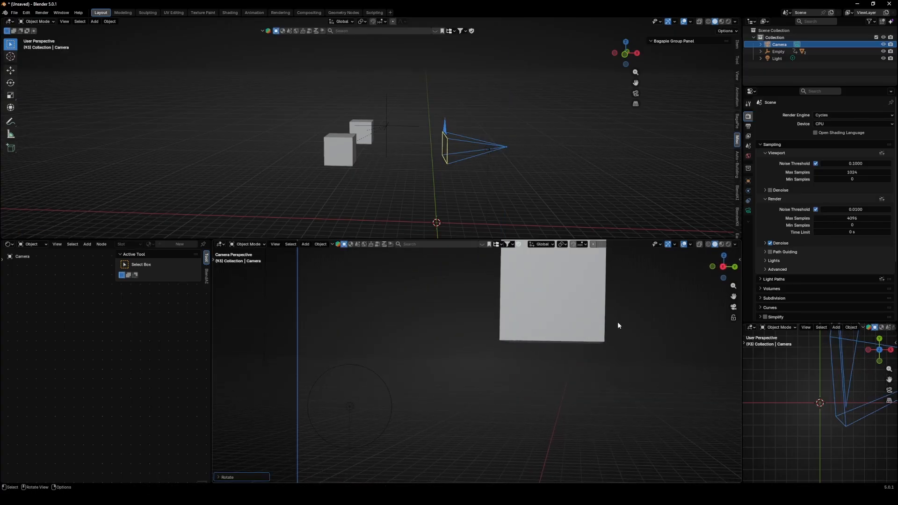
scroll(581, 342, "down", 3)
key("g")
left_click(398, 253)
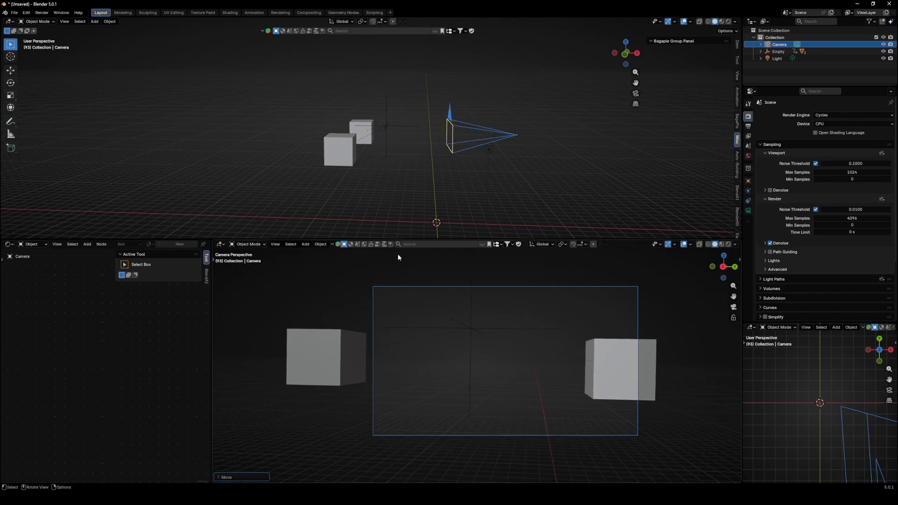
- Parent the camera to the empty
scroll(427, 159, "up", 3)
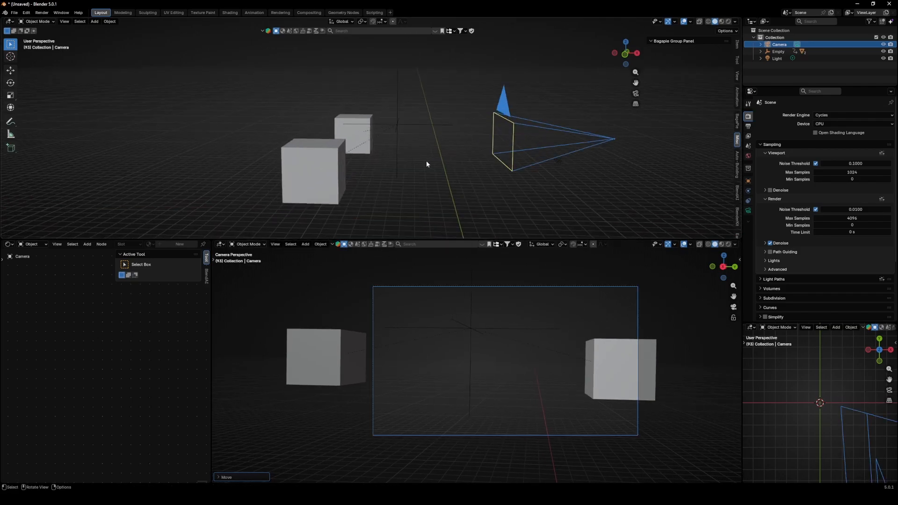
scroll(427, 164, "up", 2)
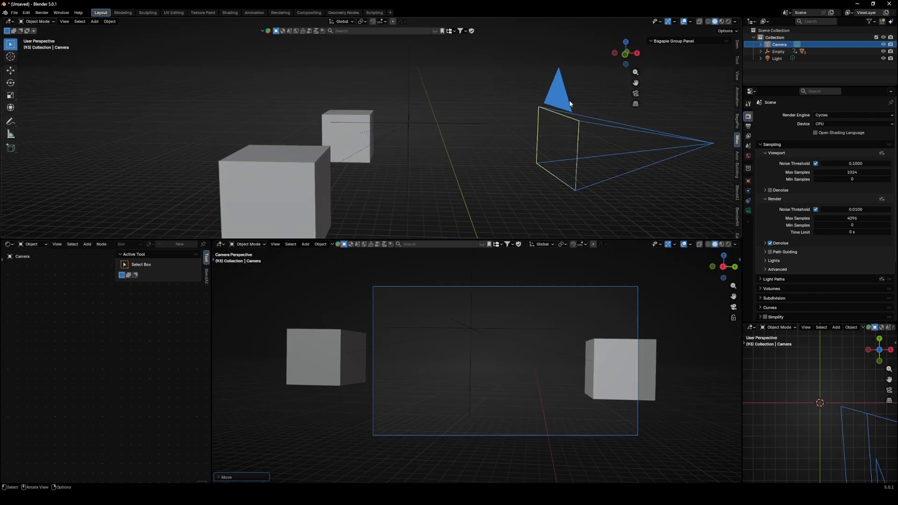
left_click(408, 101, "shift")
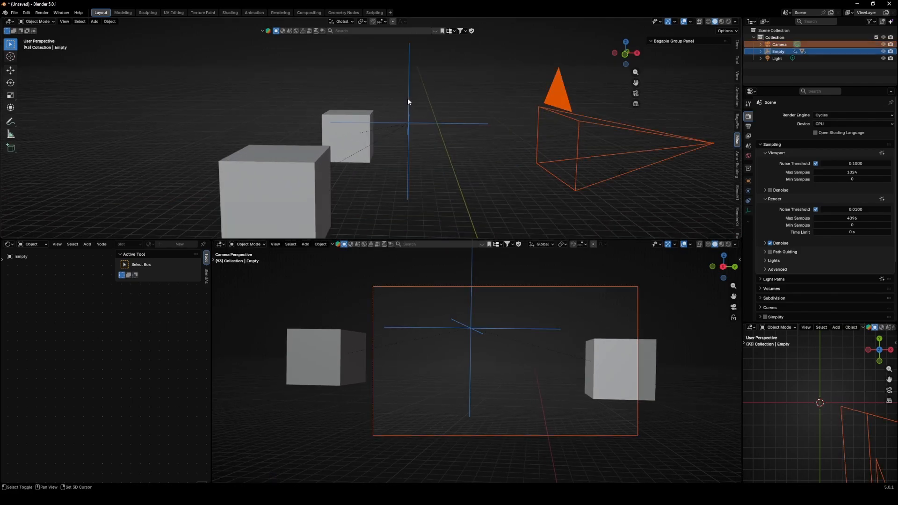
right_click(368, 69)
mouse_move(342, 136)
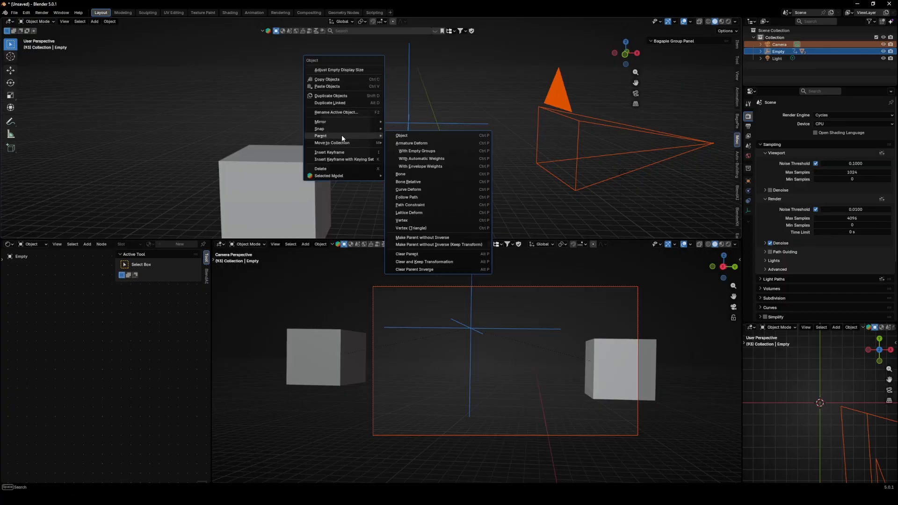
left_click(400, 135)
left_click(419, 120)
- Move the empty together with its attached camera
key("g")
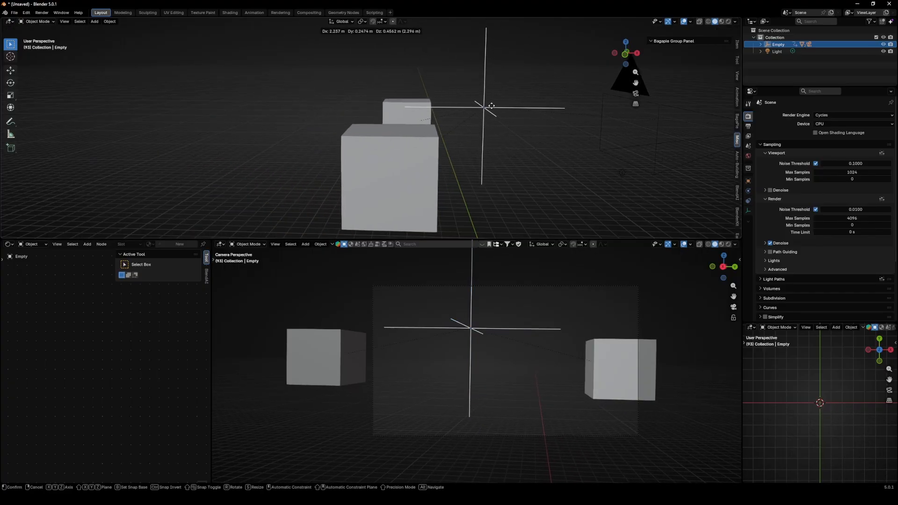
left_click(368, 166)
middle_click_drag(368, 166, 352, 137)
key("g")
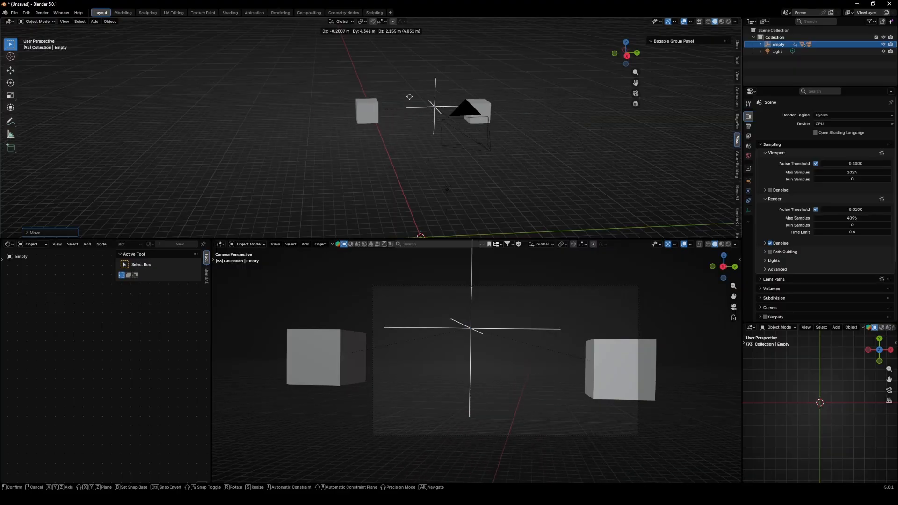
left_click(396, 96)
middle_click_drag(396, 96, 545, 110)
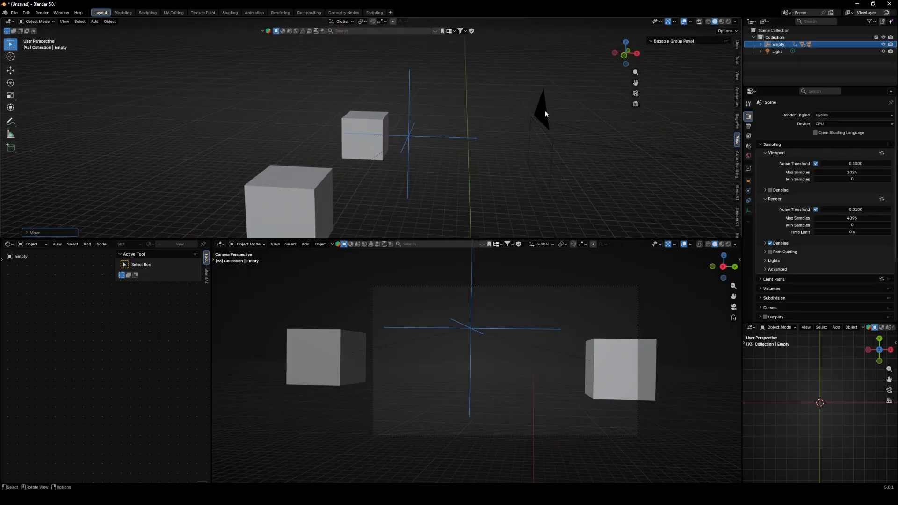
- Clear the camera's parent
left_click(544, 109)
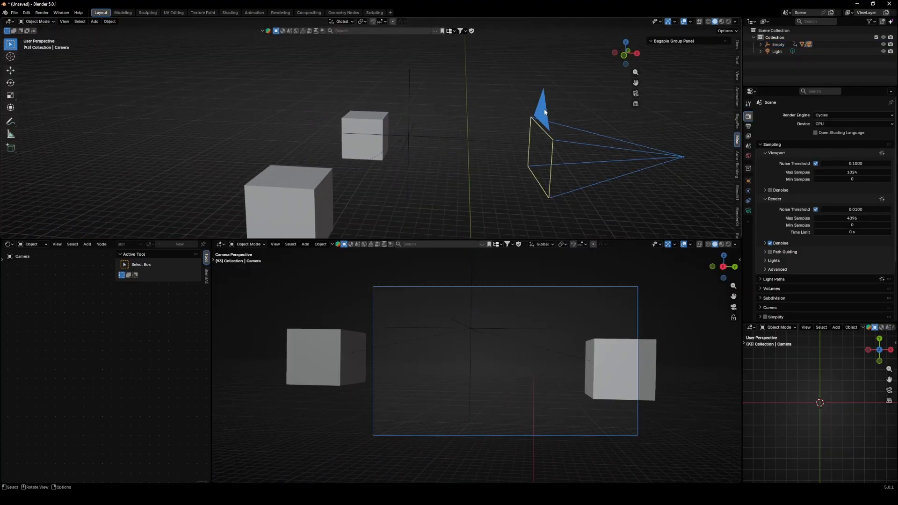
right_click(498, 102)
key("Escape")
right_click(509, 78)
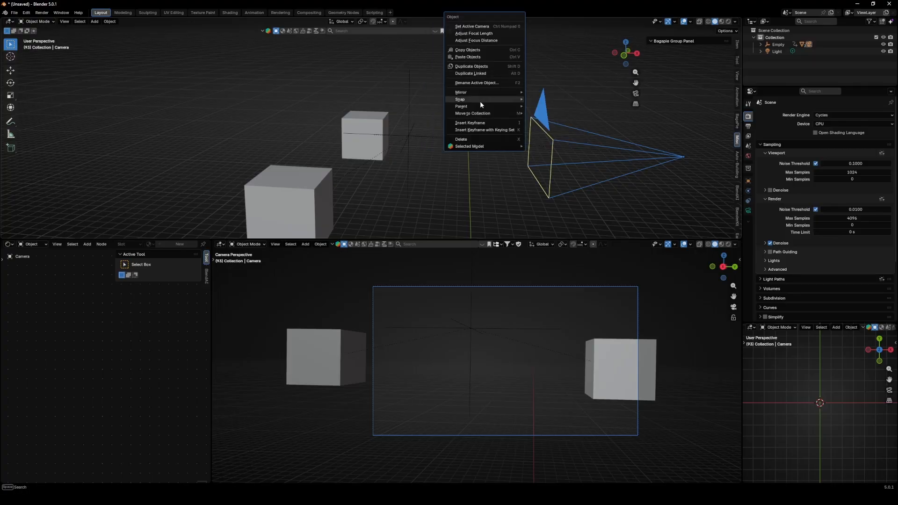
mouse_move(478, 108)
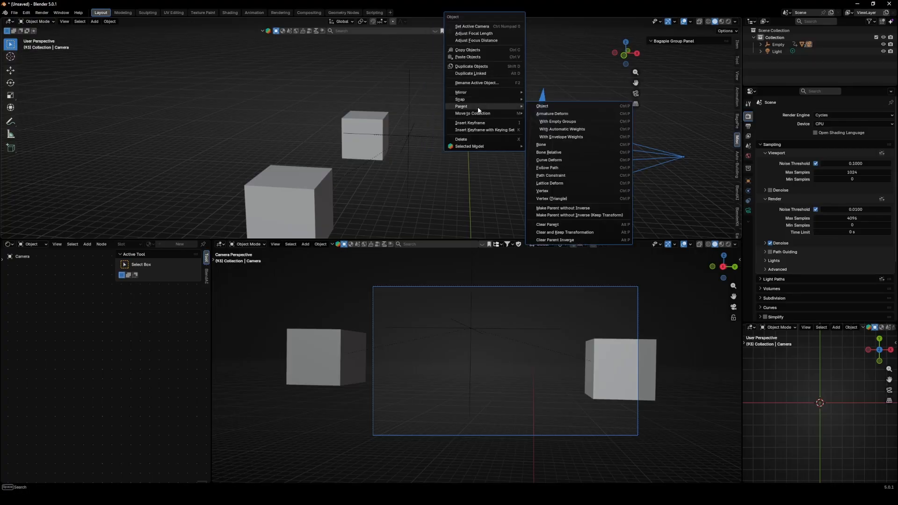
left_click(555, 225)
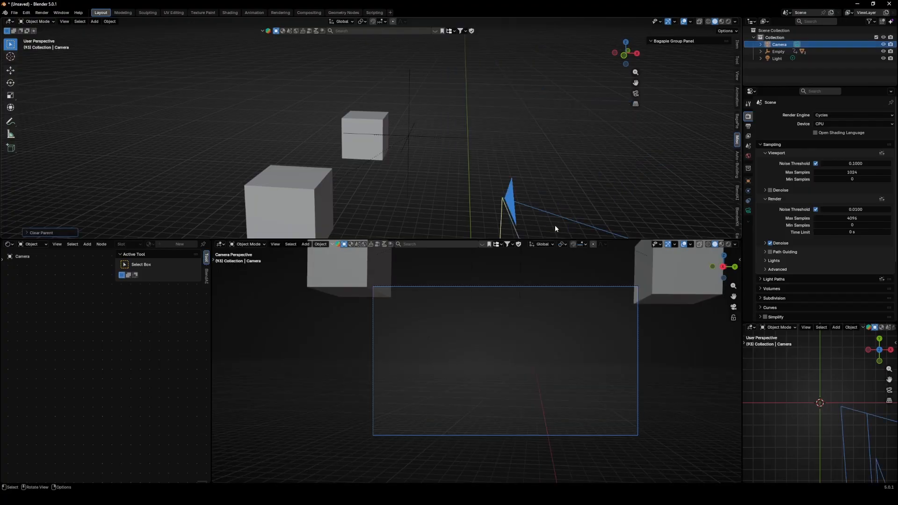
- Move the camera up above the scene and clear its parent keeping the transformation
middle_click_drag(516, 167, 472, 183)
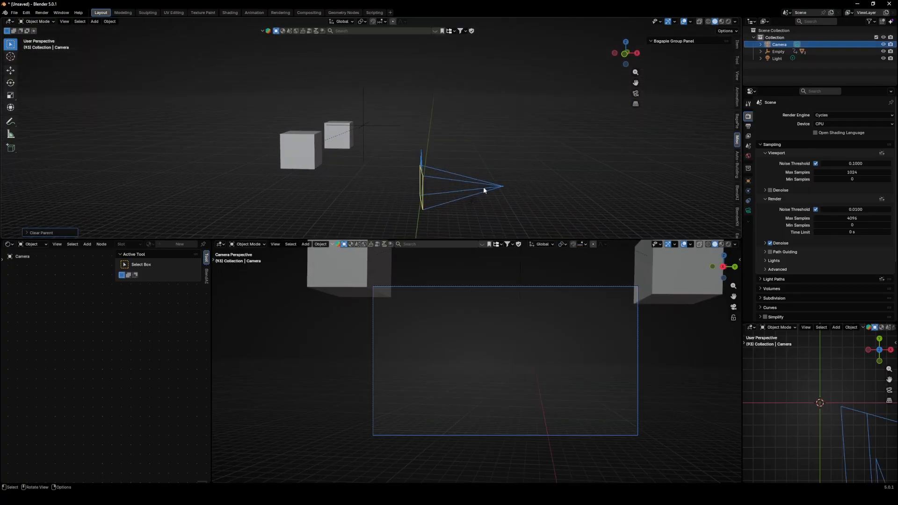
key("g")
left_click(510, 134)
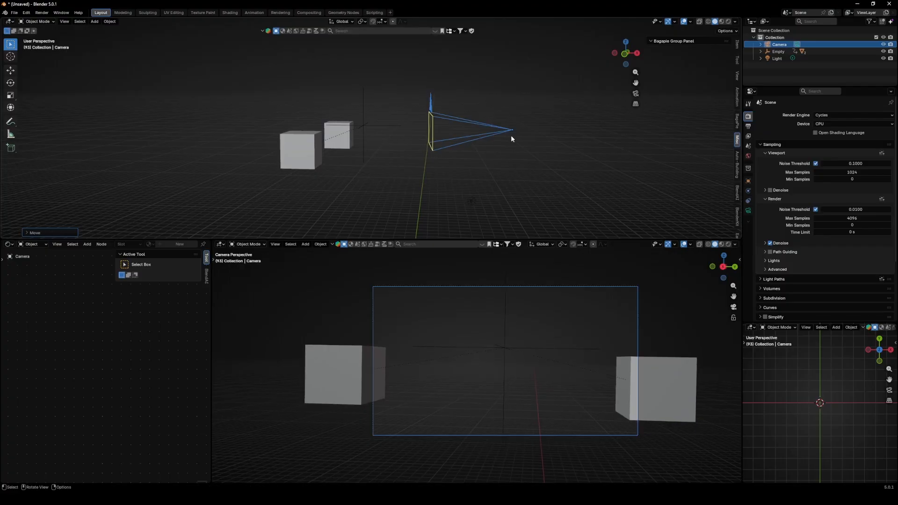
right_click(497, 152)
mouse_move(496, 153)
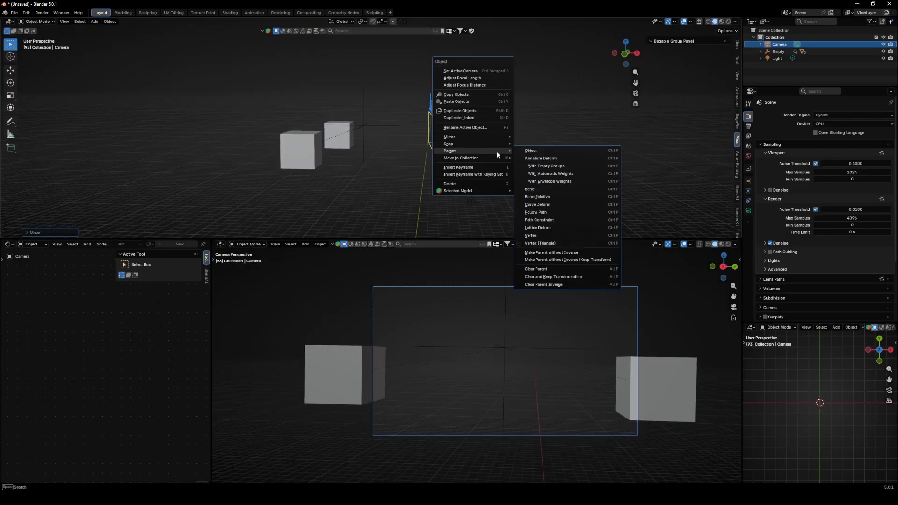
left_click(559, 281)
- Remove the small corner 3D viewport by joining it into the properties area
middle_click_drag(413, 157, 346, 166)
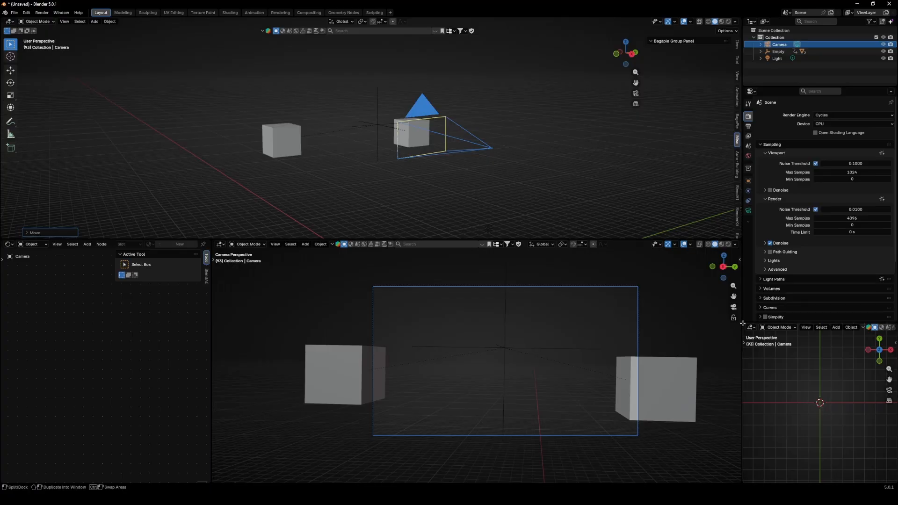
left_click_drag(744, 324, 751, 233)
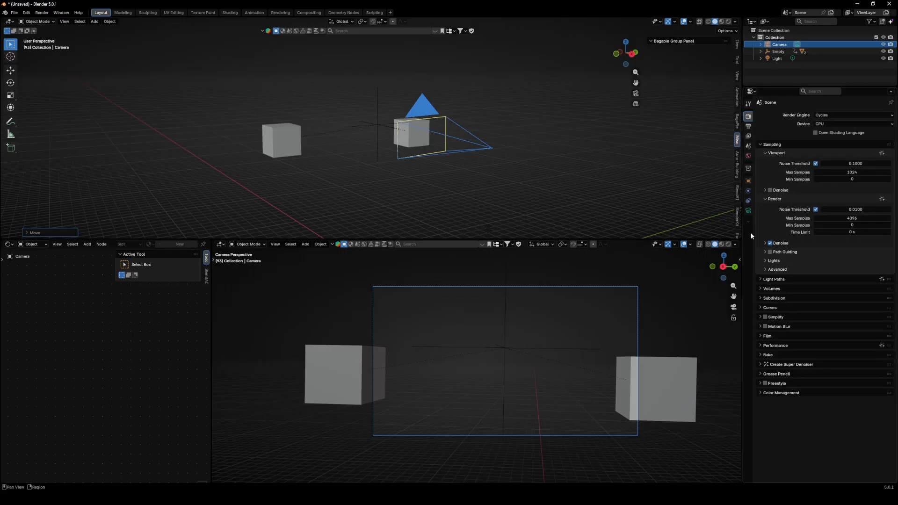
- Add a Track To constraint to the camera targeting the empty
left_click(750, 200)
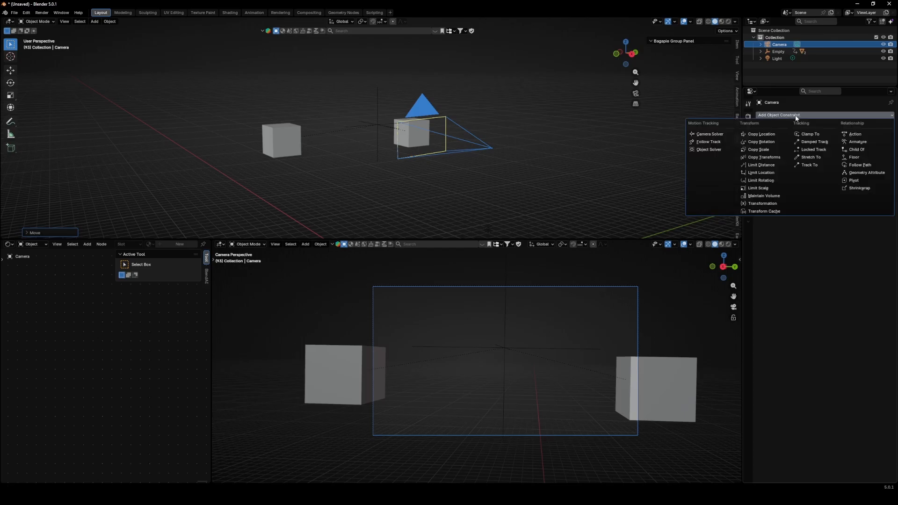
left_click(809, 165)
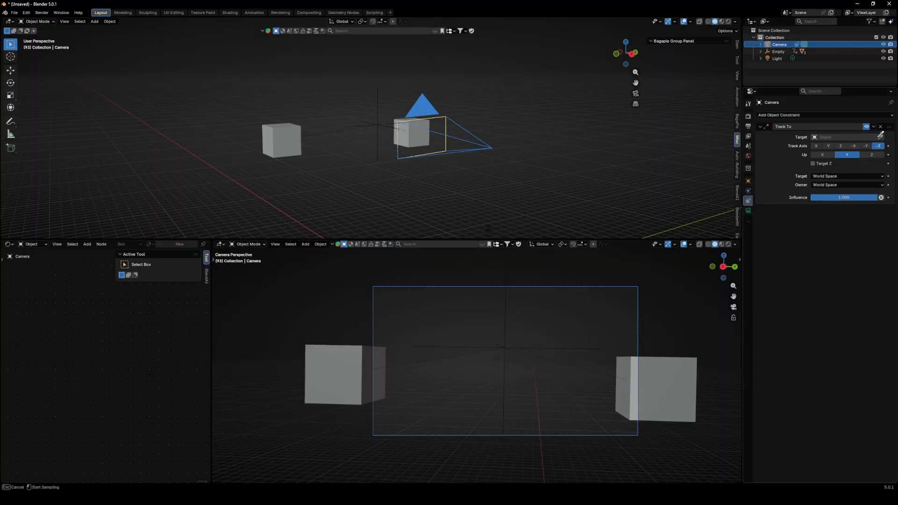
left_click(382, 92)
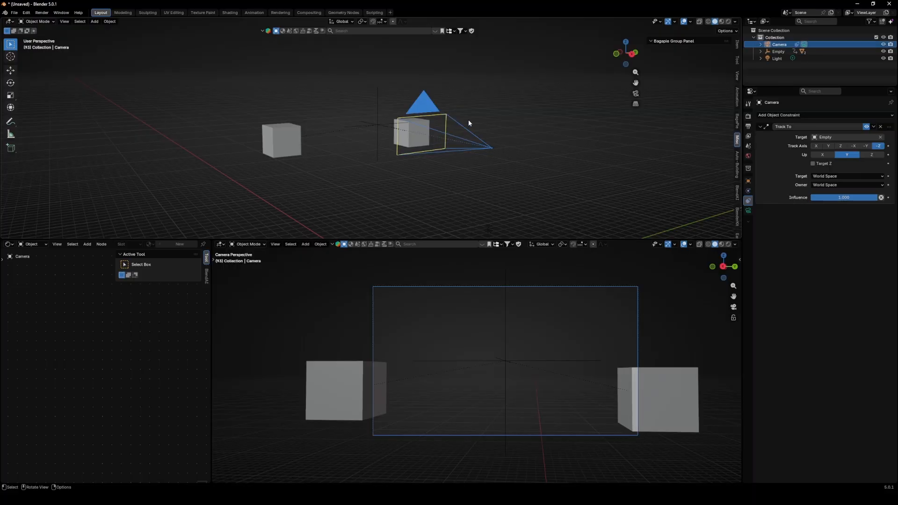
- Move the camera in front of the cubes and move the empty between them
middle_click_drag(468, 119, 505, 107)
key("g")
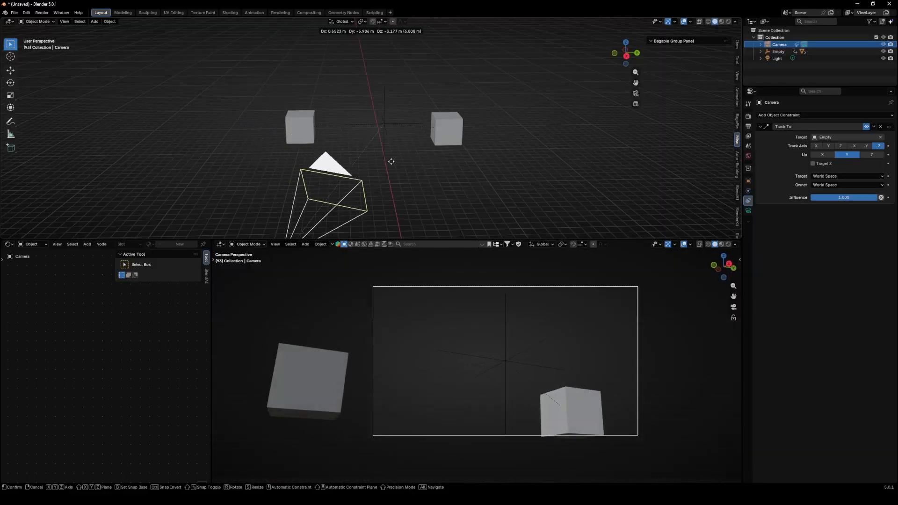
left_click(536, 138)
left_click(498, 355)
key("g")
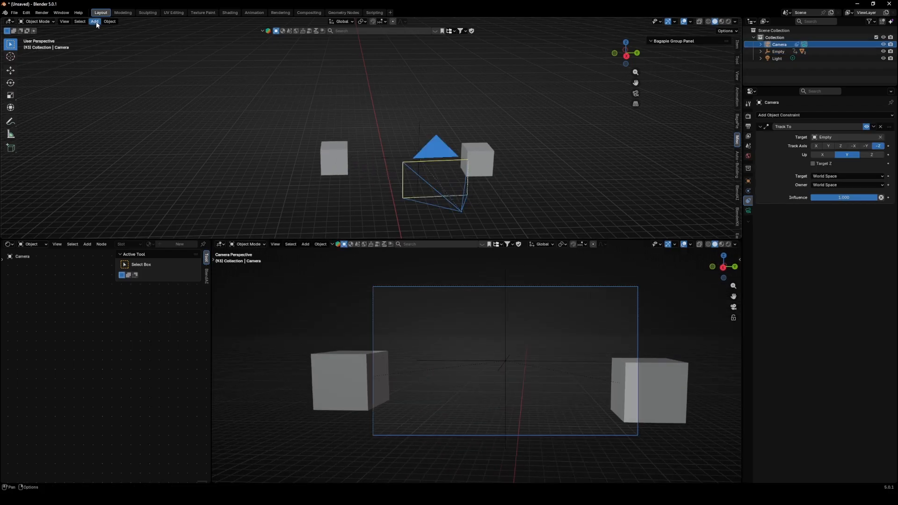
- Add an arrows empty, then move it and scale it up
left_click(95, 22)
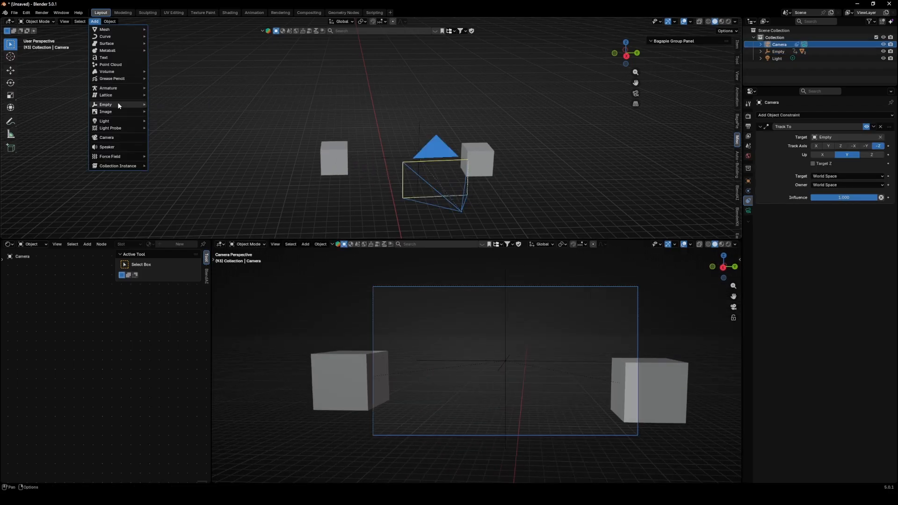
mouse_move(117, 104)
left_click(171, 111)
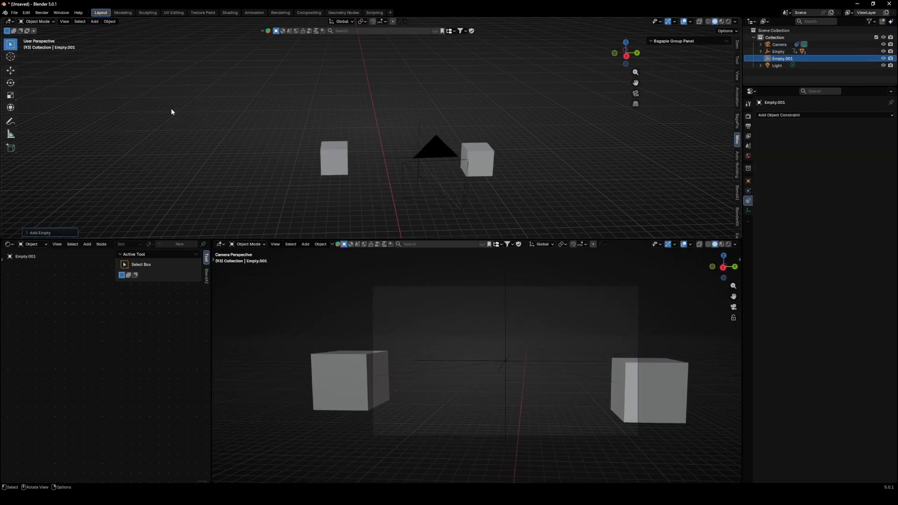
key("g")
key("s")
left_click(336, 104)
middle_click_drag(302, 118, 315, 117)
- Add another empty and move it into place
left_click(95, 21)
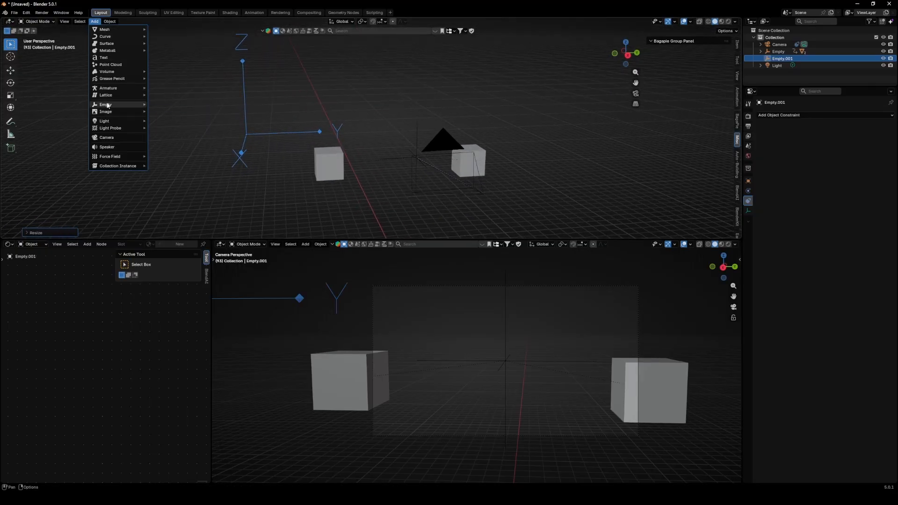
left_click(164, 132)
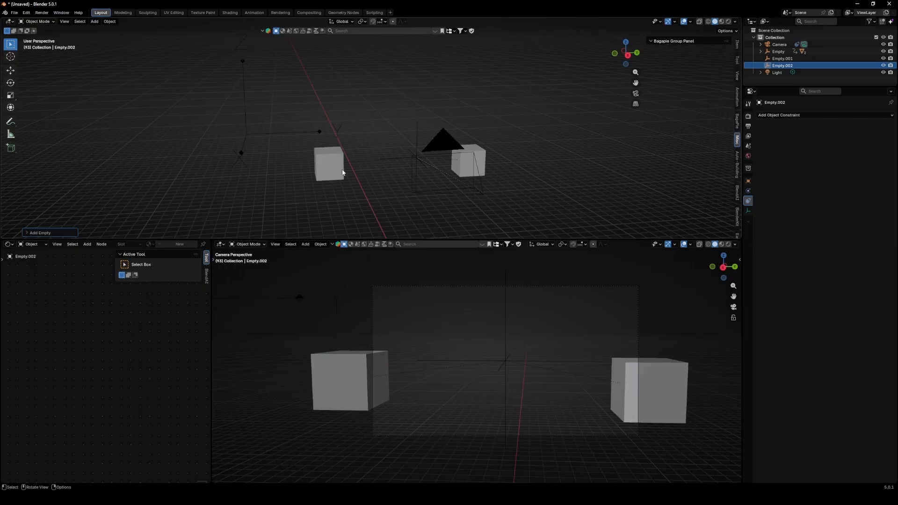
key("g")
left_click(349, 38)
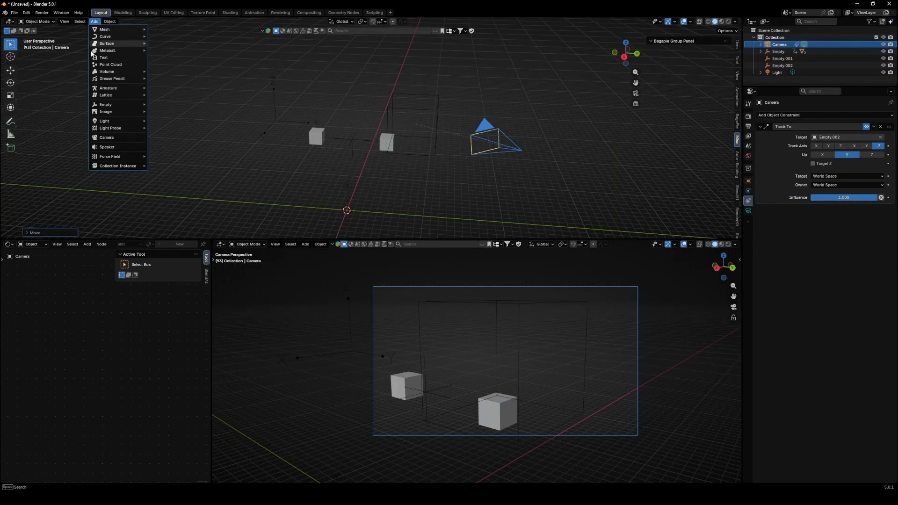
- Add a circle empty and scale it up
left_click(164, 125)
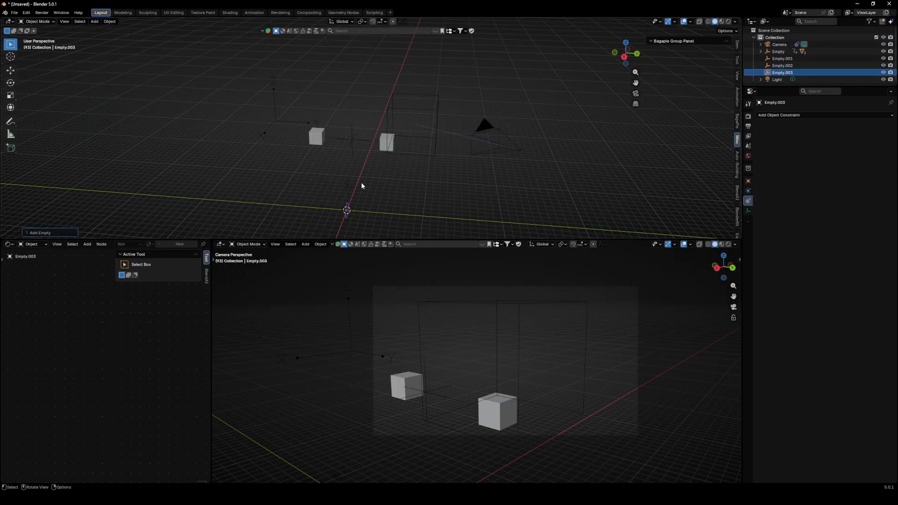
left_click(114, 125)
middle_click_drag(327, 178, 397, 198)
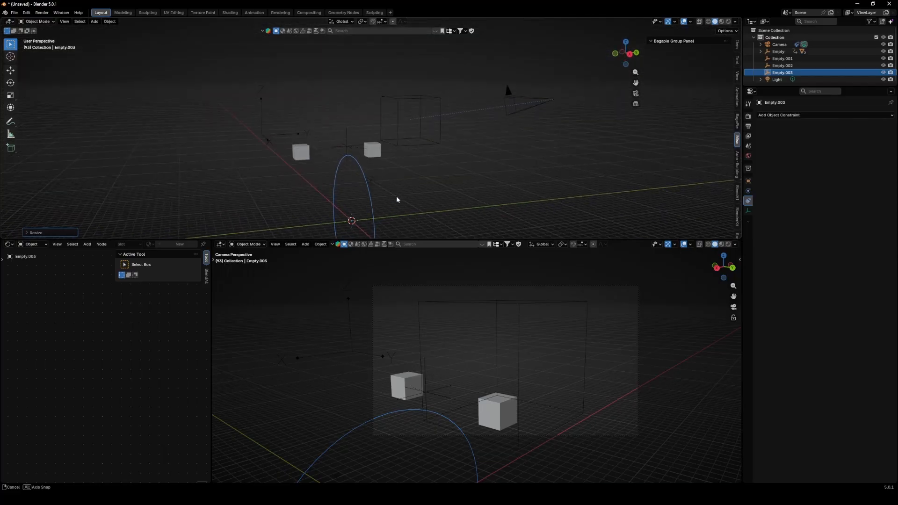
- Move the circle empty up and to the left of the cubes
key("g")
left_click(178, 73)
- Add a sphere empty, scale it up, and move it to the upper left above the cubes
left_click(96, 21)
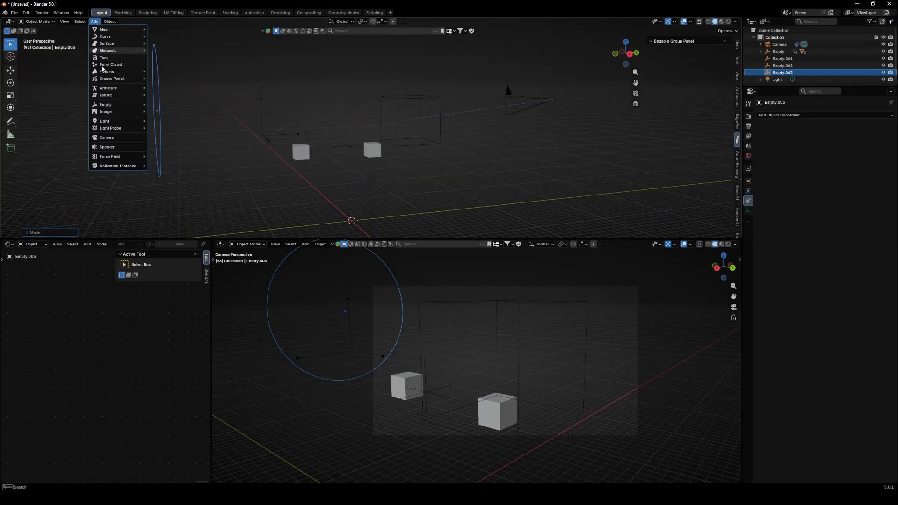
left_click(166, 139)
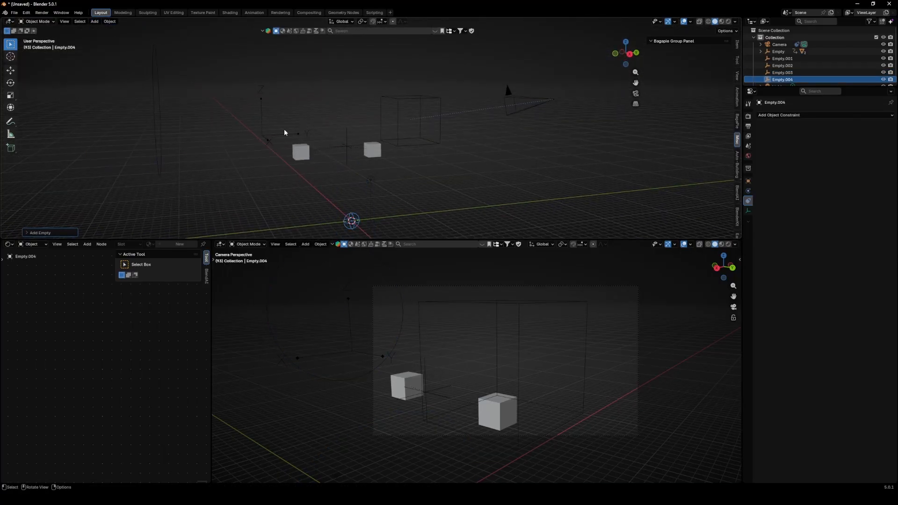
key("s")
left_click(410, 221)
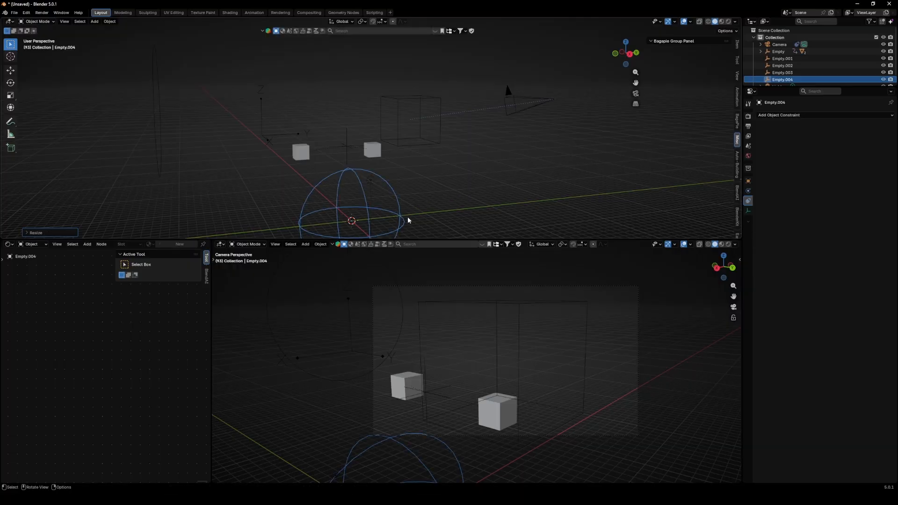
key("g")
left_click(105, 123)
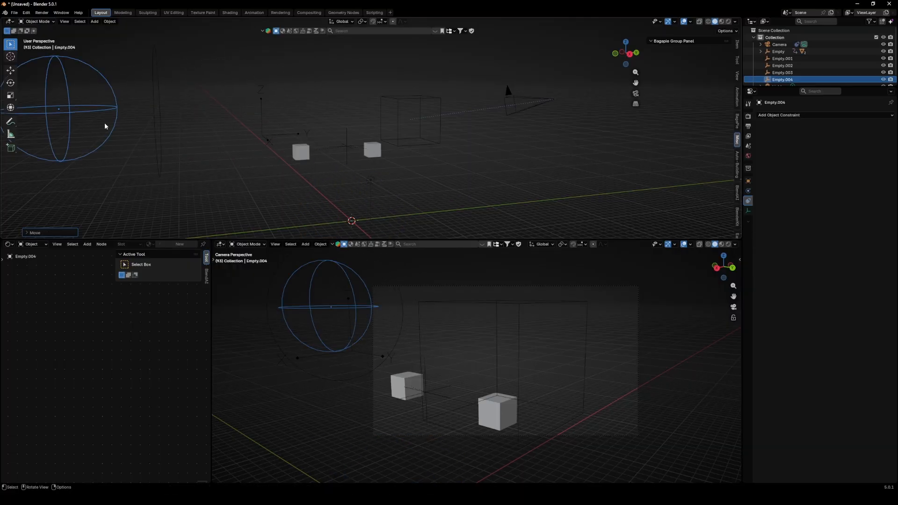
middle_click_drag(105, 123, 354, 131, "shift")
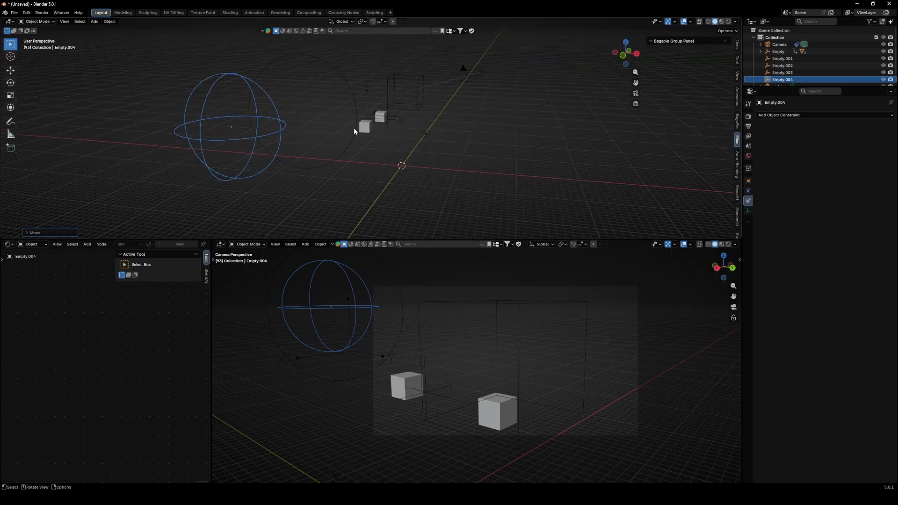
- Add a cone empty and scale it up greatly
left_click(95, 22)
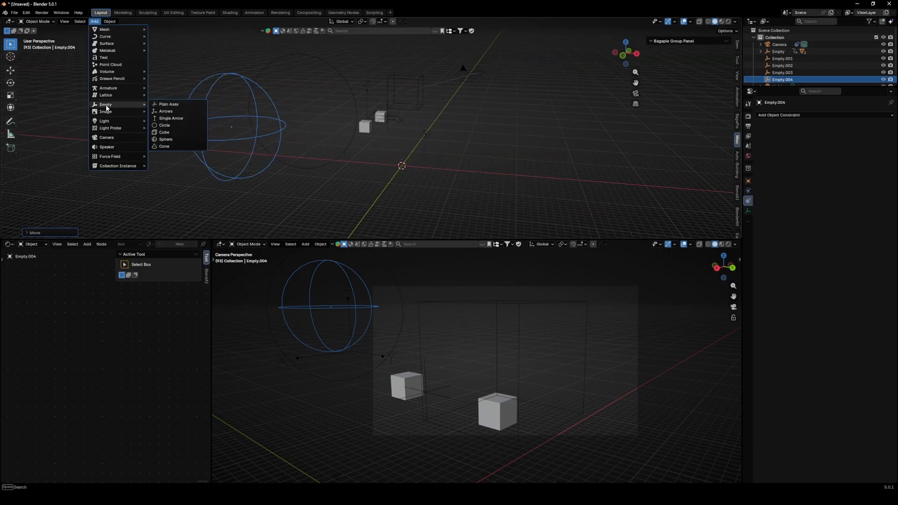
left_click(164, 147)
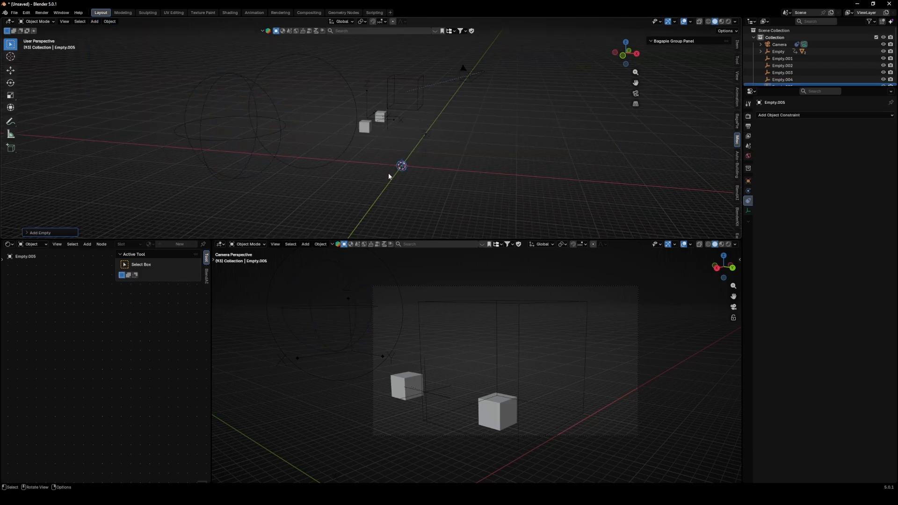
key("s")
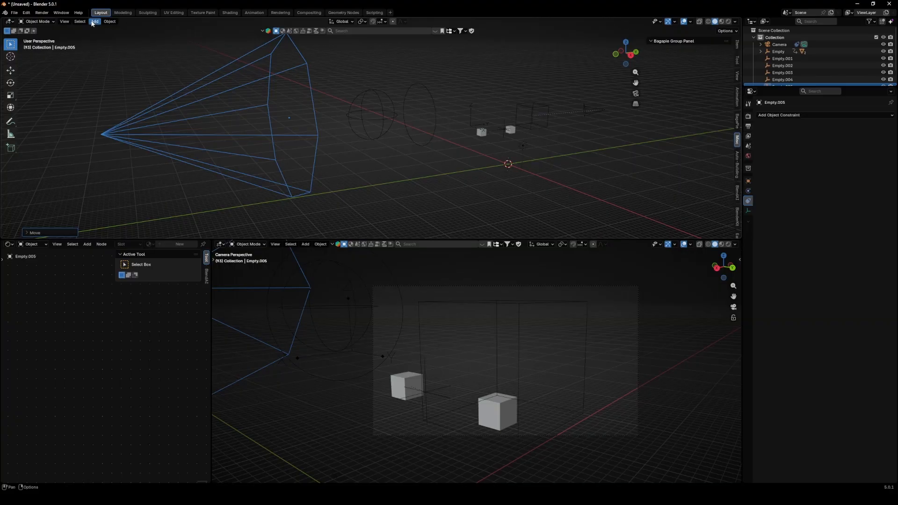
left_click(93, 22)
- Add a single arrow empty and move it beside the sphere empty
mouse_move(117, 104)
left_click(176, 120)
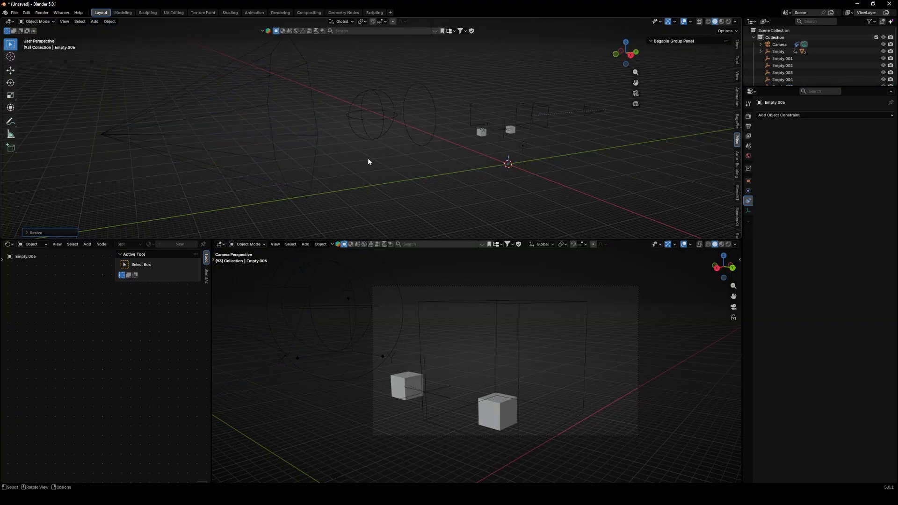
left_click(402, 155)
key("g")
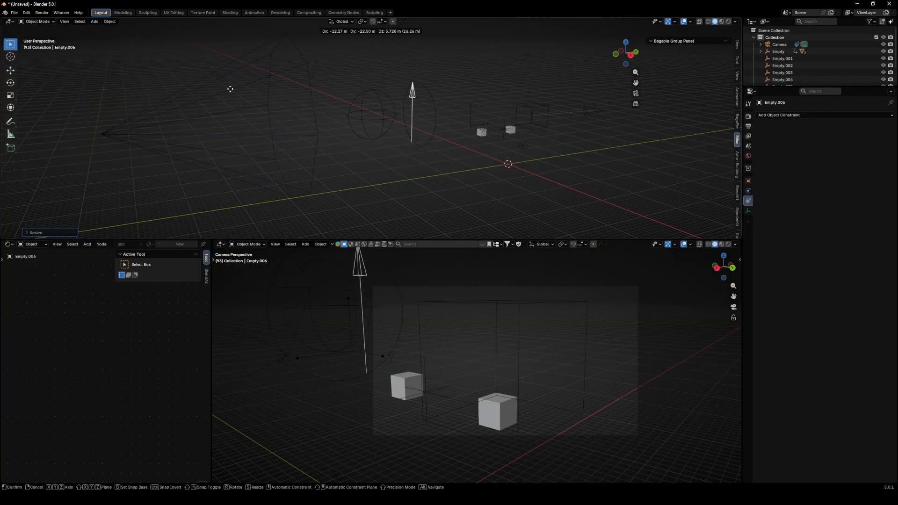
left_click(197, 91)
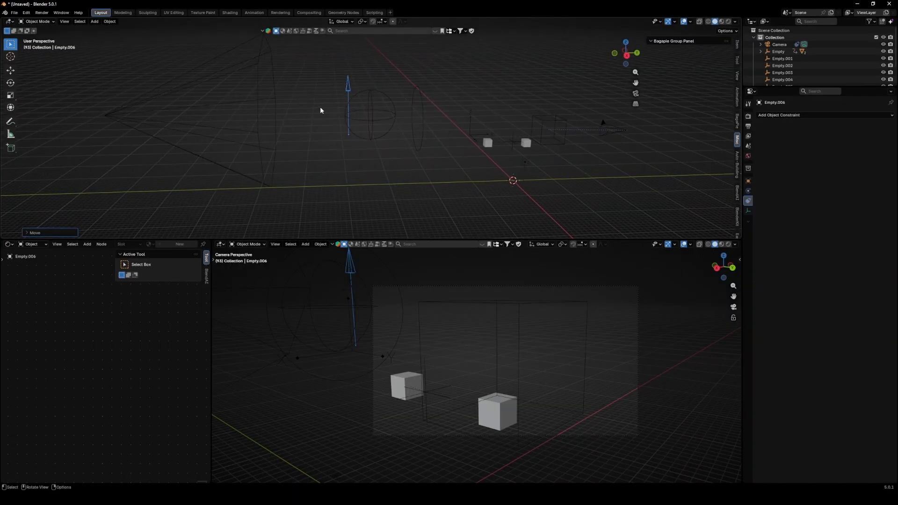
key("g")
left_click(334, 102)
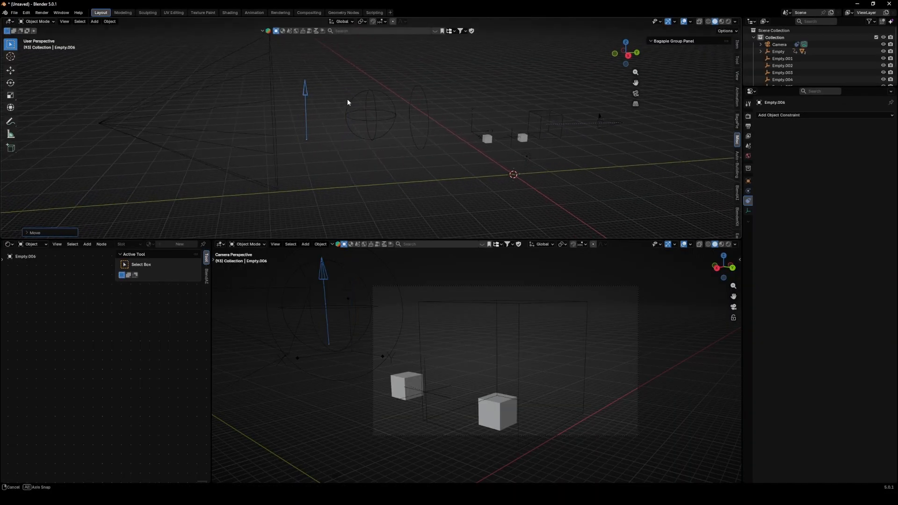
middle_click_drag(347, 100, 306, 95)
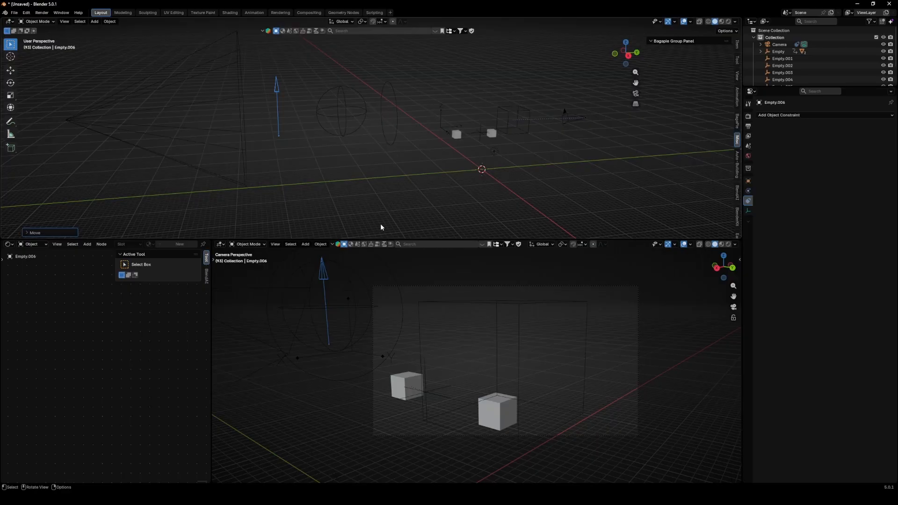
- Enlarge the upper viewport by moving the border between the two views
left_click_drag(416, 238, 416, 330)
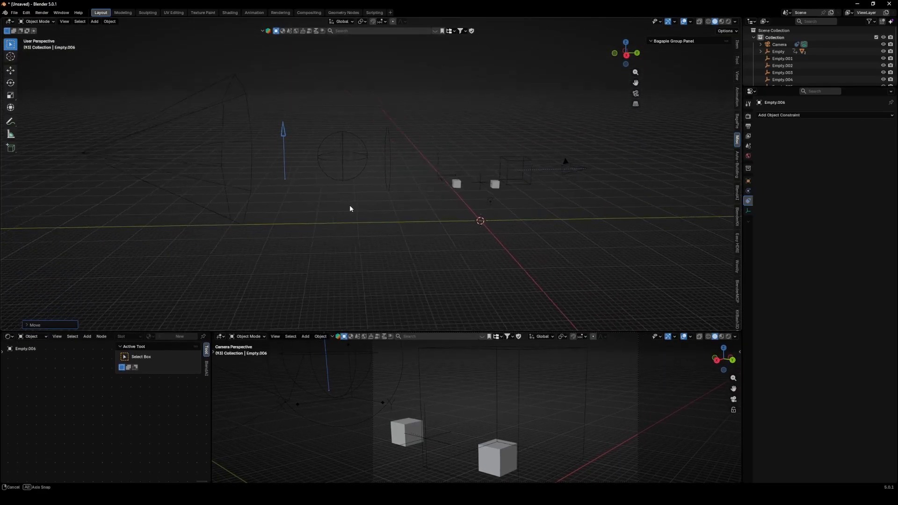
middle_click_drag(342, 199, 386, 190)
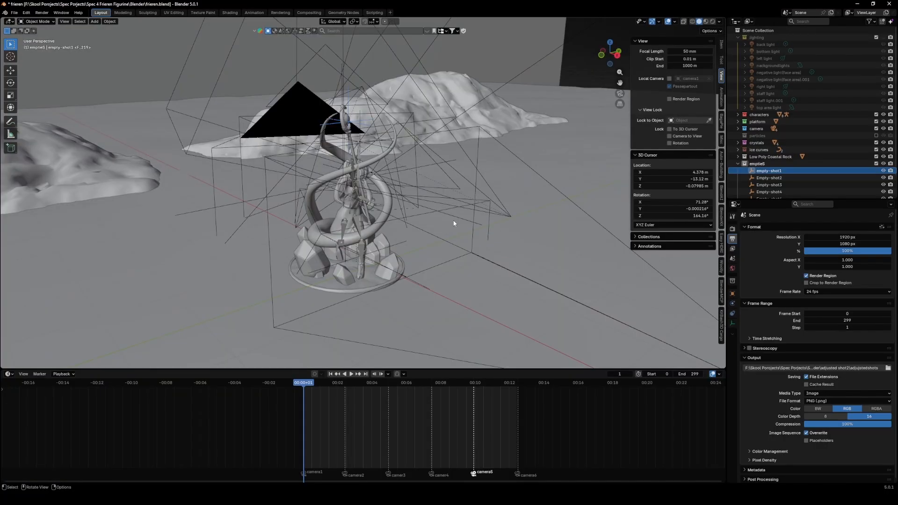
middle_click_drag(454, 223, 431, 127)
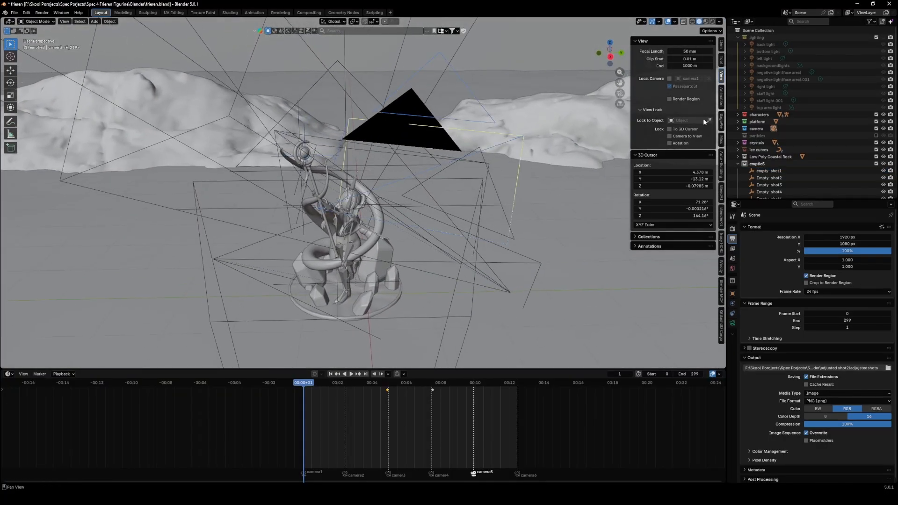
- Examine the shot empties and cameras around the figurine in the finished scene
left_click(876, 128)
middle_click_drag(487, 192, 432, 179)
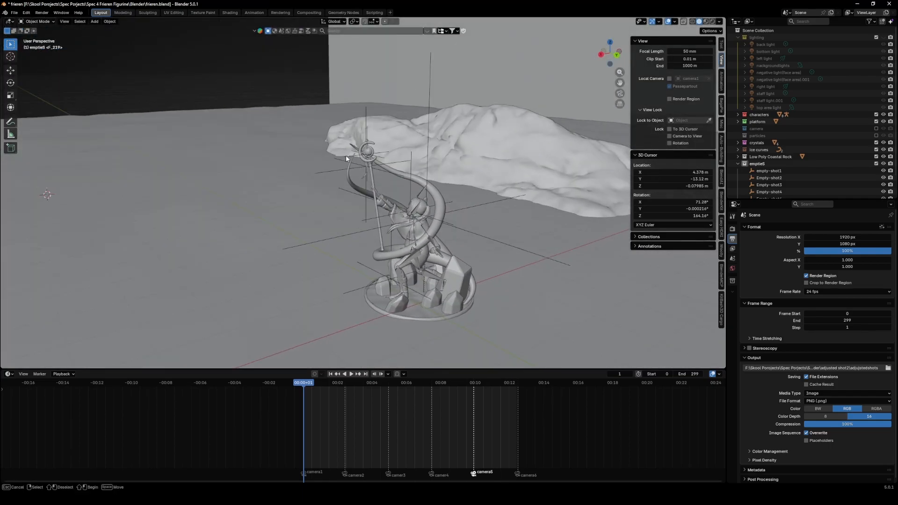
left_click(334, 171)
middle_click_drag(335, 171, 306, 169)
scroll(337, 240, "up", 2)
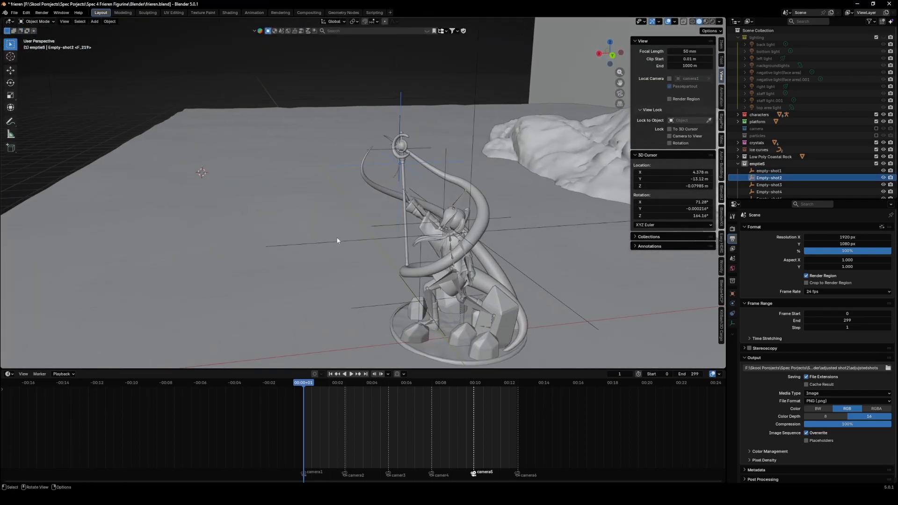
left_click(351, 252)
middle_click_drag(447, 240, 591, 242)
scroll(810, 180, "down", 1)
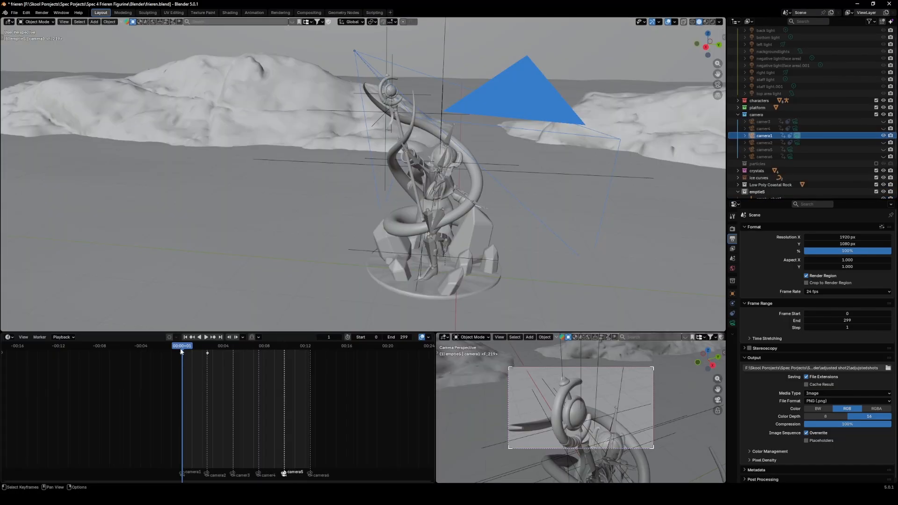
- Scrub the timeline and inspect camera1's Track To constraint and its target empty
left_click_drag(182, 349, 193, 348)
middle_click_drag(299, 175, 293, 270)
scroll(368, 193, "down", 3)
scroll(187, 352, "up", 1)
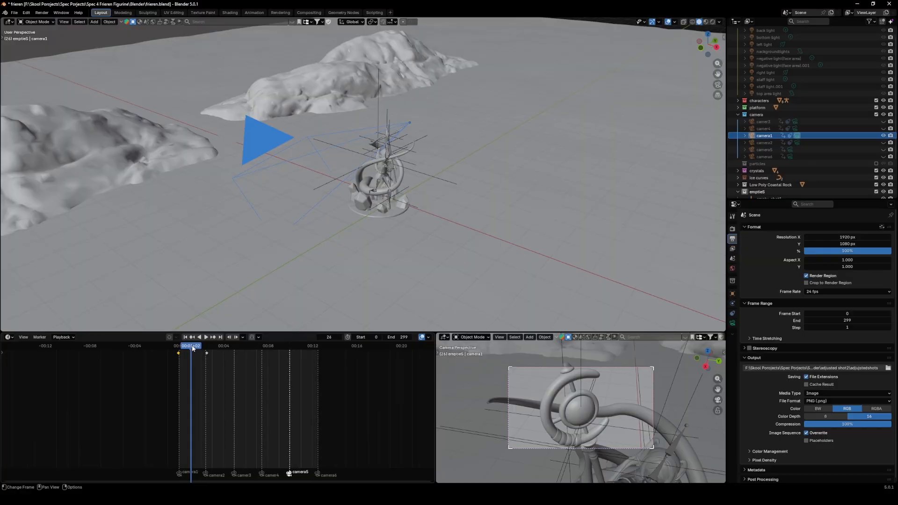
mouse_move(191, 350)
left_mouse_down()
mouse_move(198, 348)
mouse_move(184, 355)
left_mouse_up()
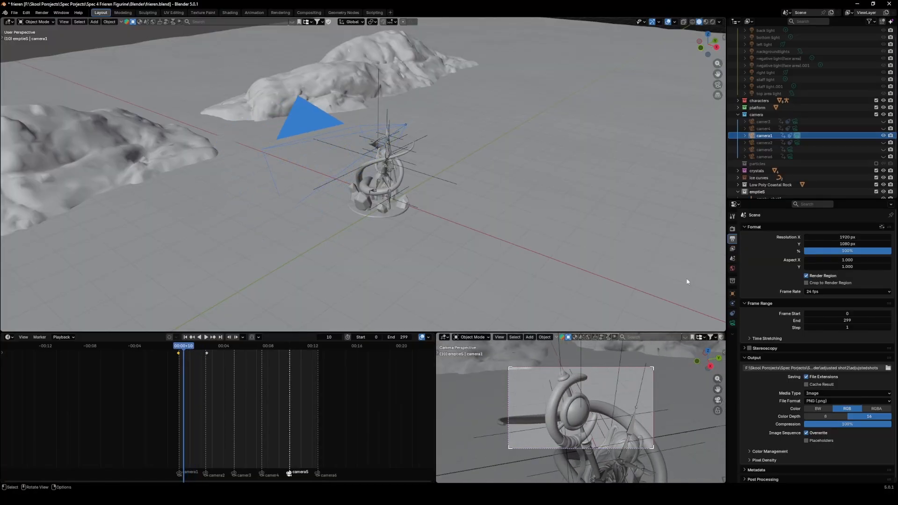
left_click(732, 304)
left_click(733, 314)
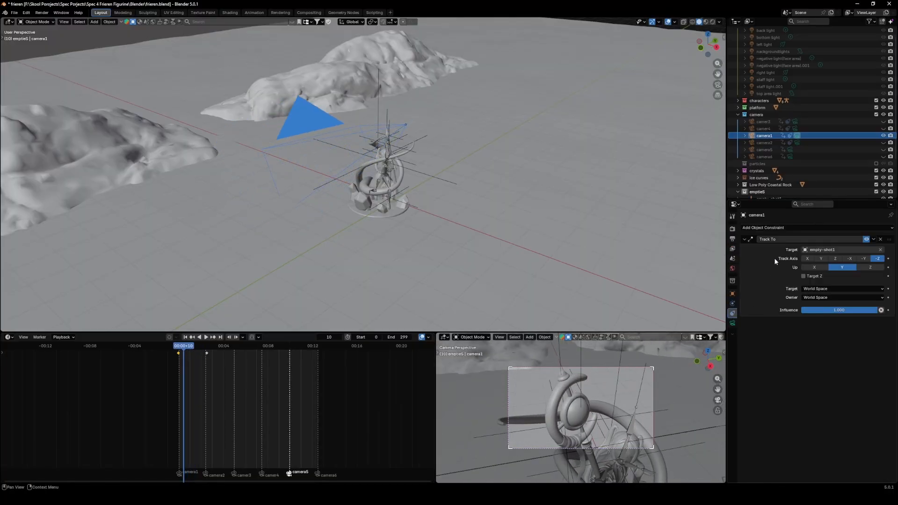
middle_click_drag(421, 117, 242, 139)
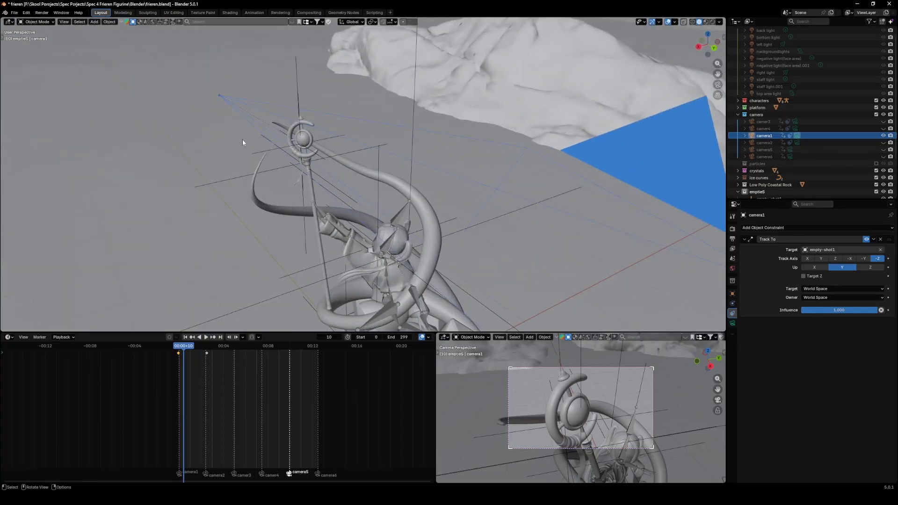
left_click(293, 98)
middle_click_drag(293, 97, 275, 154)
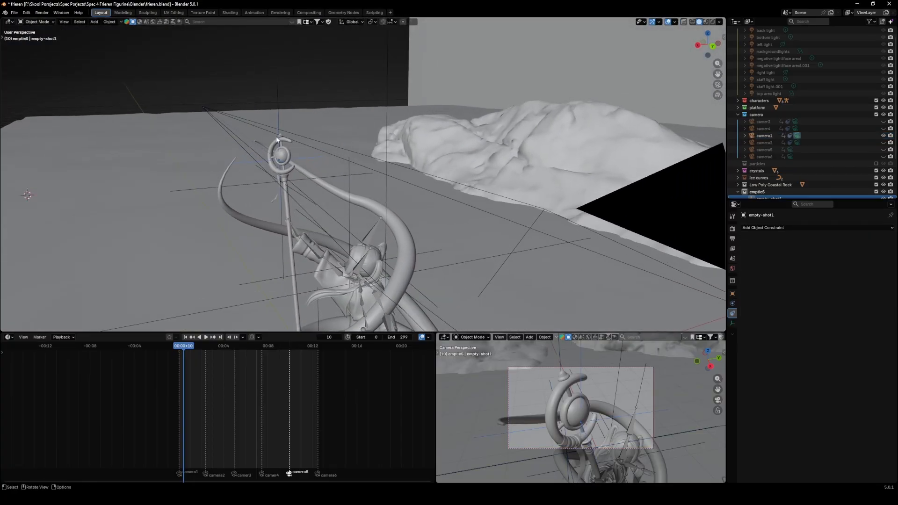
left_click(532, 367)
left_click_drag(183, 346, 198, 369)
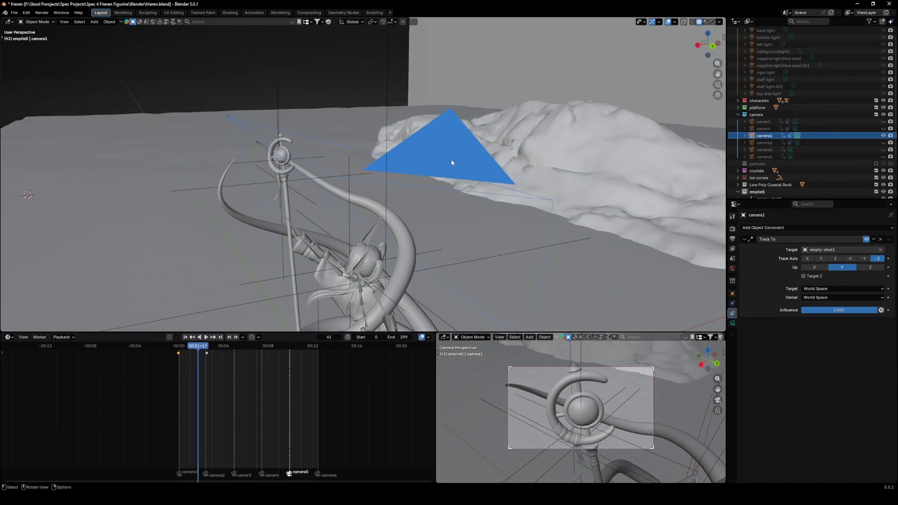
- Try to move camera1 in the viewport, then undo the move
left_click_drag(451, 162, 291, 161)
key("ctrl+z")
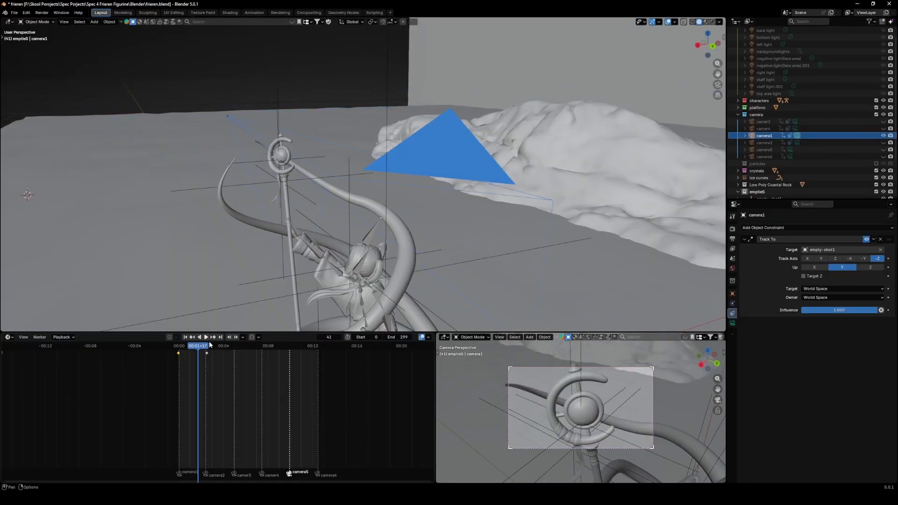
- Play the animation and view it through the active camera
key("space")
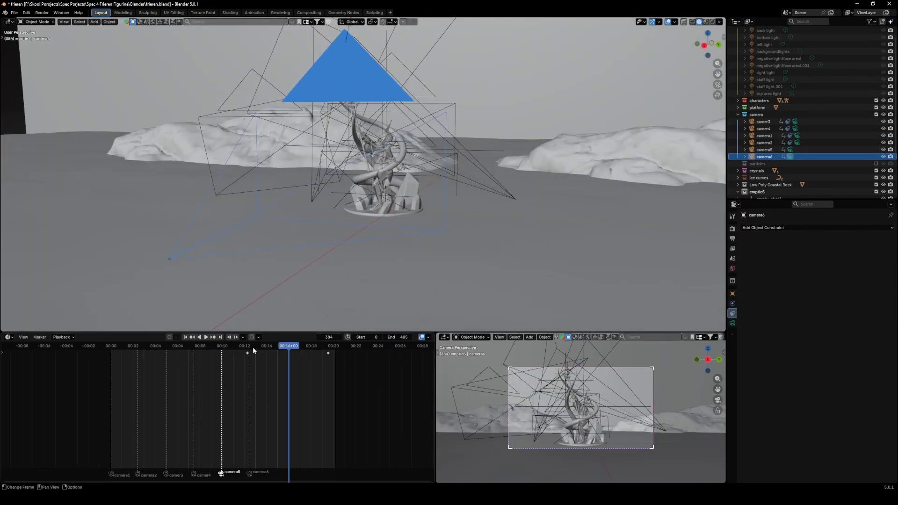
left_click_drag(253, 347, 273, 352)
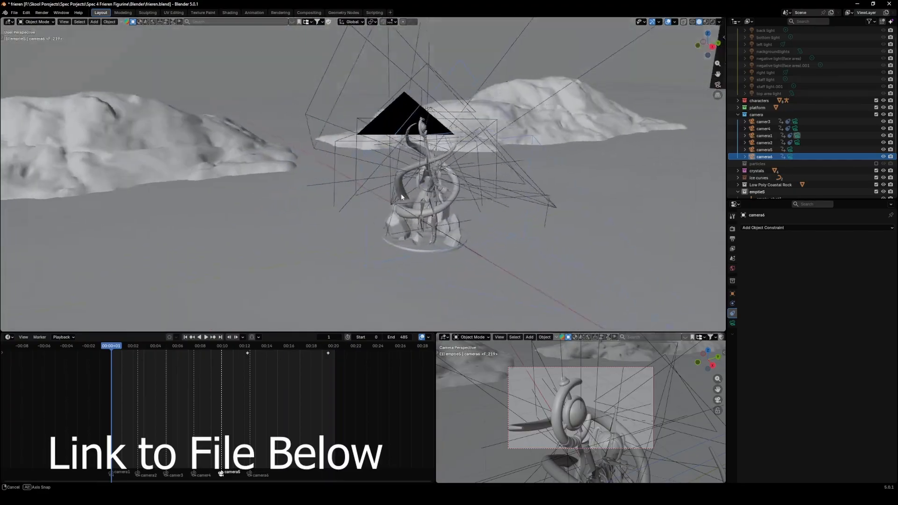
middle_click_drag(400, 193, 442, 167)
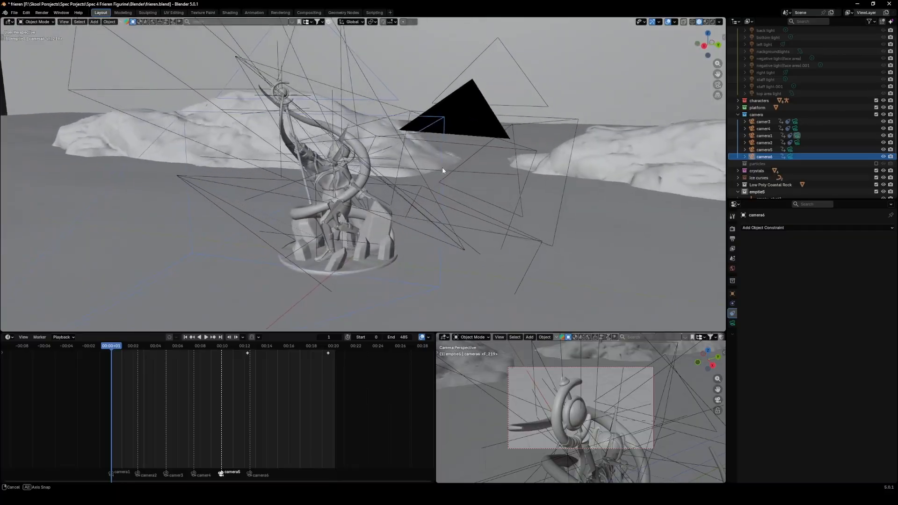
key("KP_0")
key("space")
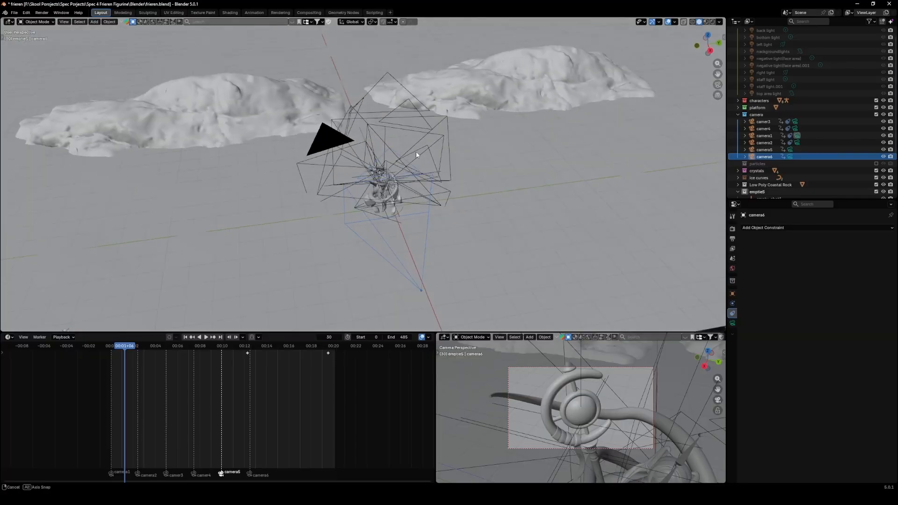
- Add a cube empty near the camera rig and scale it up
middle_click_drag(416, 151, 293, 119)
left_click(94, 22)
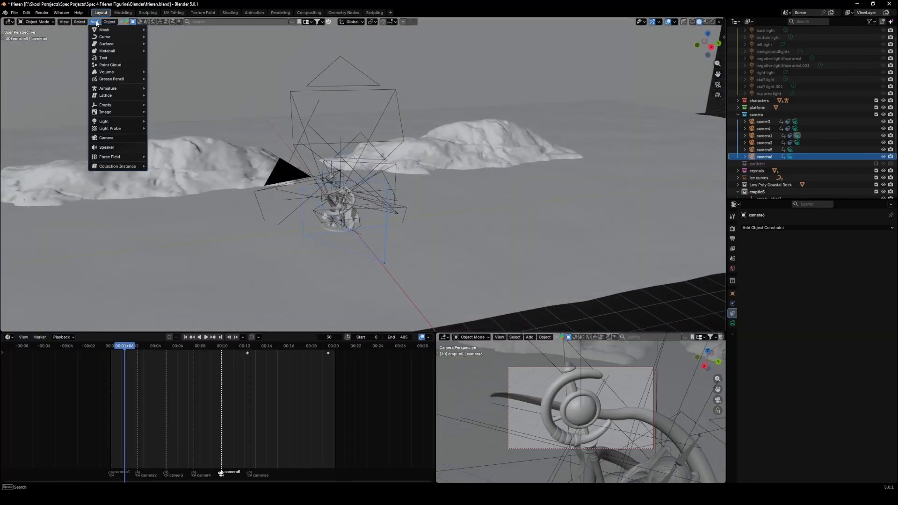
left_click(163, 133)
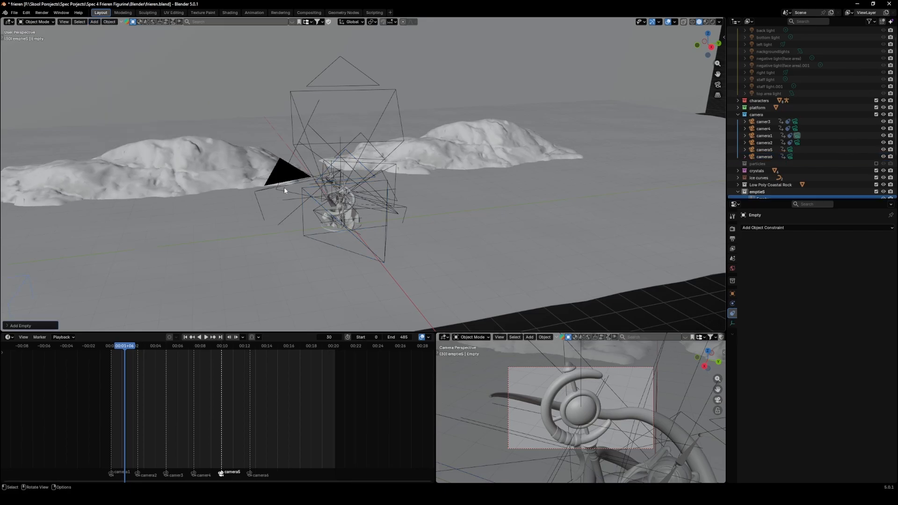
key("s")
left_click(564, 133)
key("s")
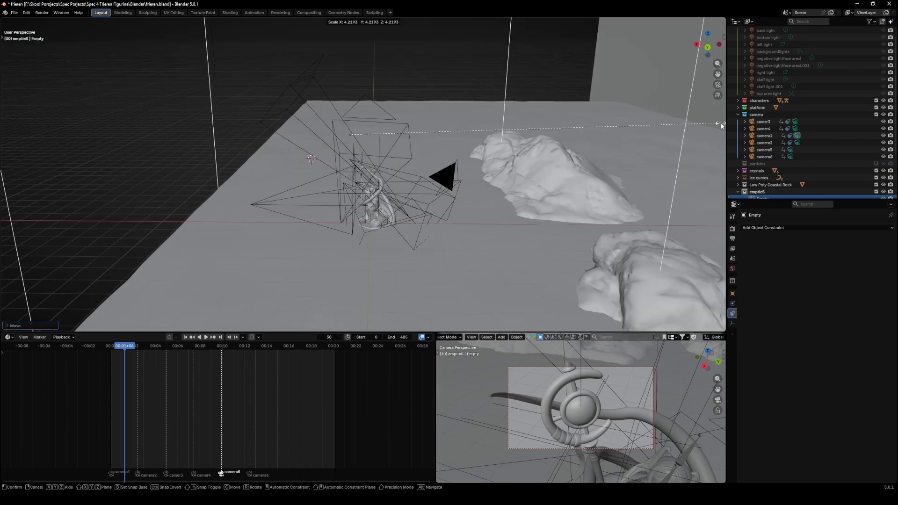
left_click(719, 124)
left_click_drag(439, 248, 438, 248)
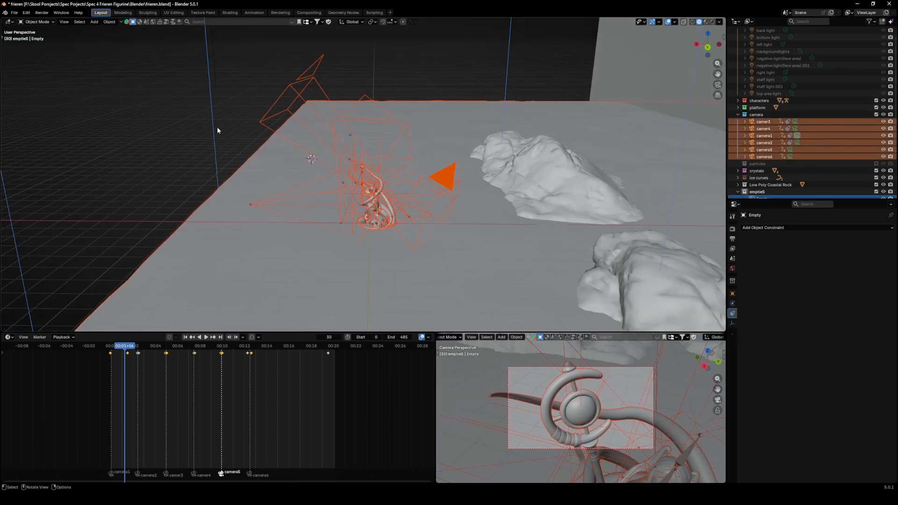
- Select all the cameras and parent them to the cube empty
left_click(213, 121, "shift")
middle_click_drag(220, 152, 252, 150)
right_click(252, 150)
mouse_move(252, 151)
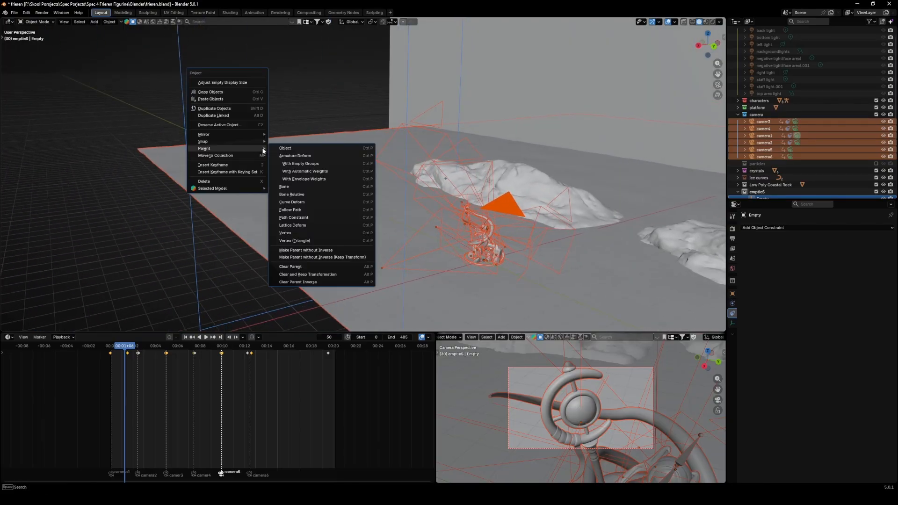
left_click(286, 148)
left_click(181, 75)
- Move the cube empty to shift the parented cameras
middle_click_drag(199, 102, 221, 113)
key("g")
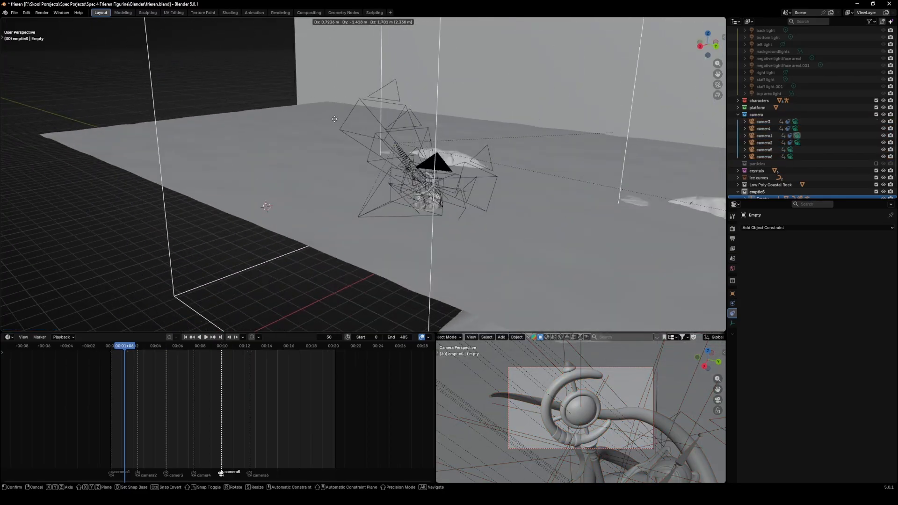
left_click(342, 121)
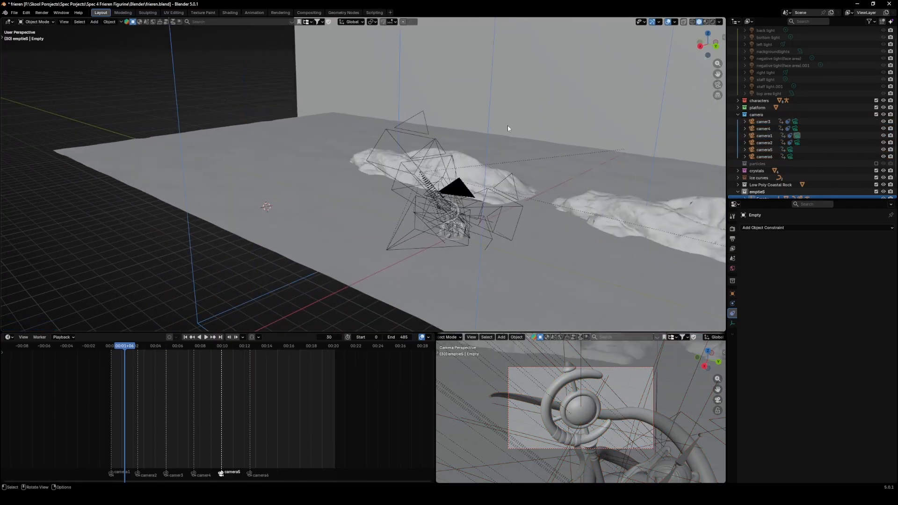
- Delete the cube empty
middle_click_drag(507, 125, 590, 144)
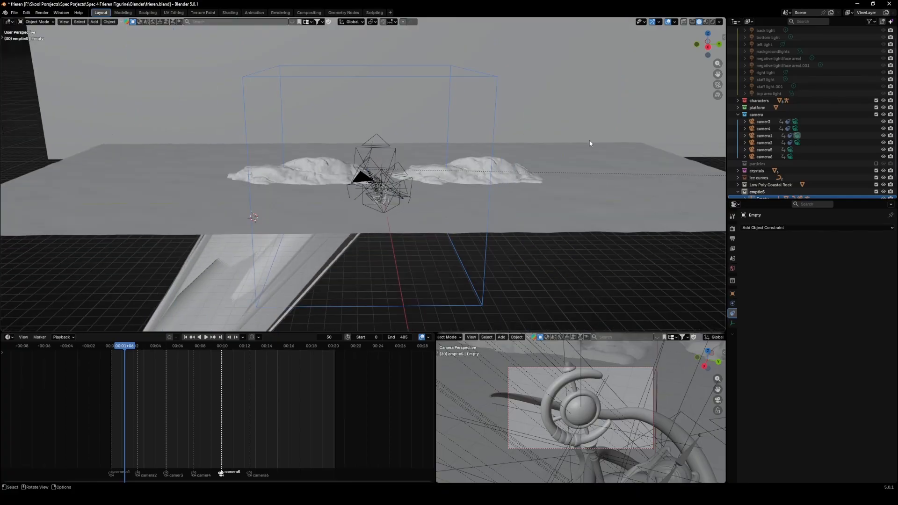
key("Delete")
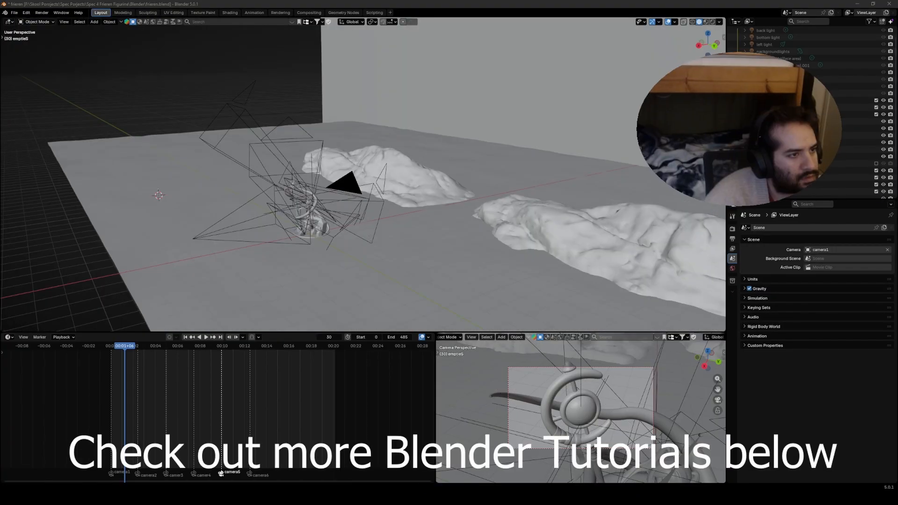